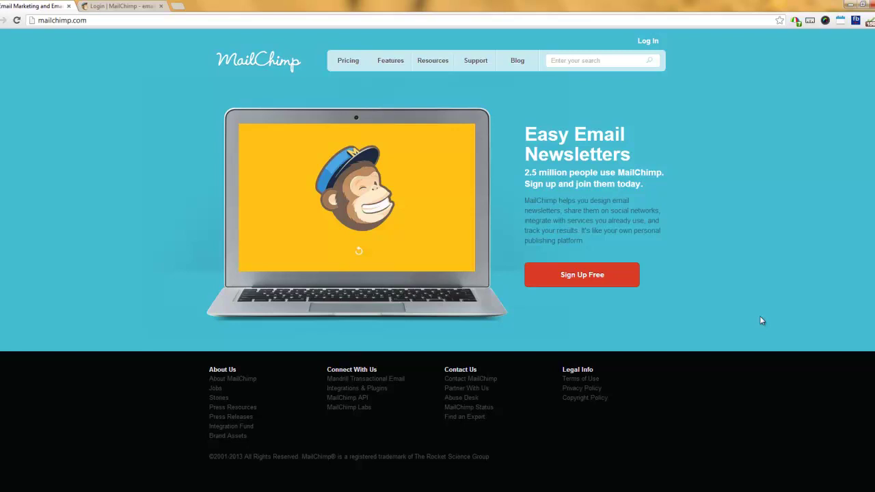
# Open the MailChimp login page and log in to the account with the already filled-in credentials
pyautogui.moveTo(44, 21); pyautogui.dragTo(93, 22)
pyautogui.click(153, 73)
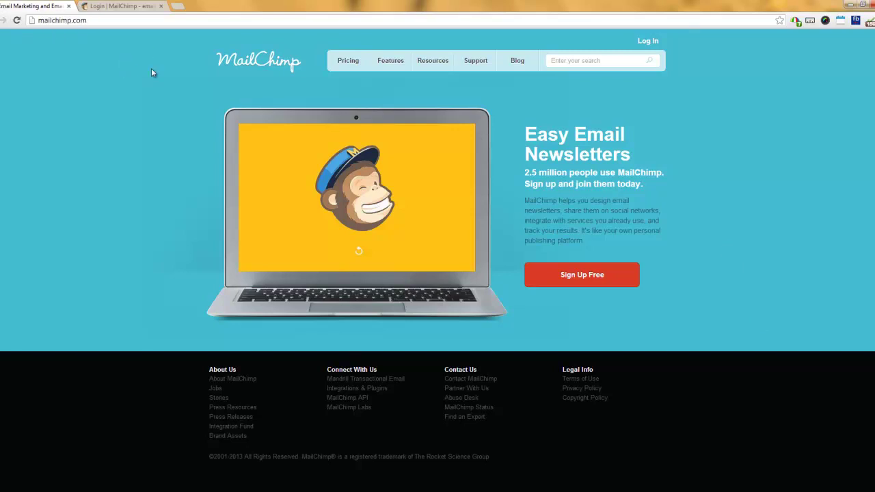
pyautogui.click(648, 41)
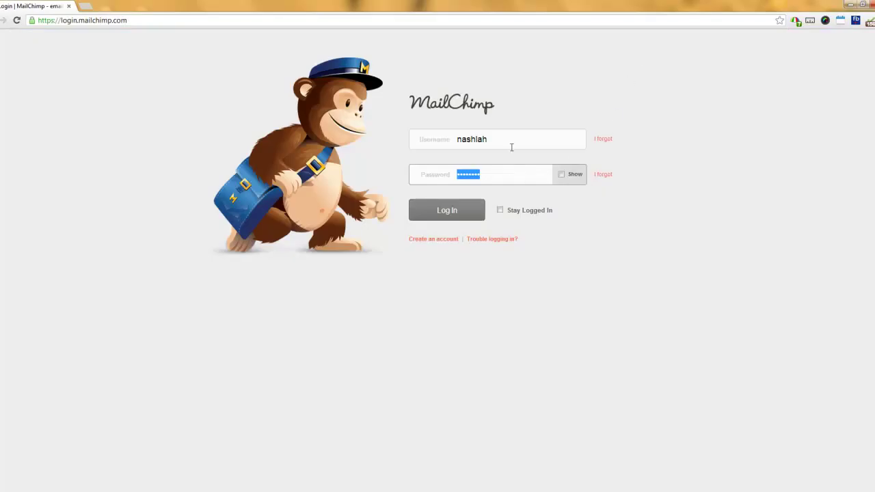
pyautogui.click(460, 214)
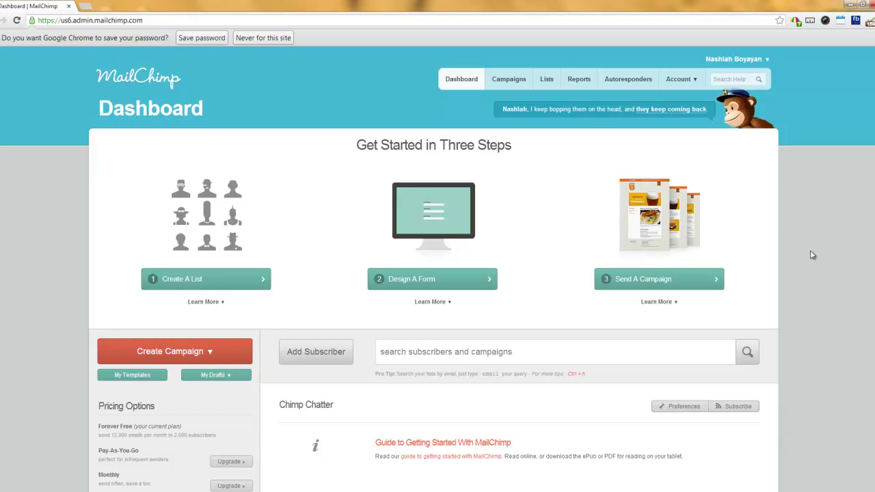
# Look over the dashboard, go to the campaigns page, and create a Regular Ol' Campaign
pyautogui.scroll(-2, 779, 335)
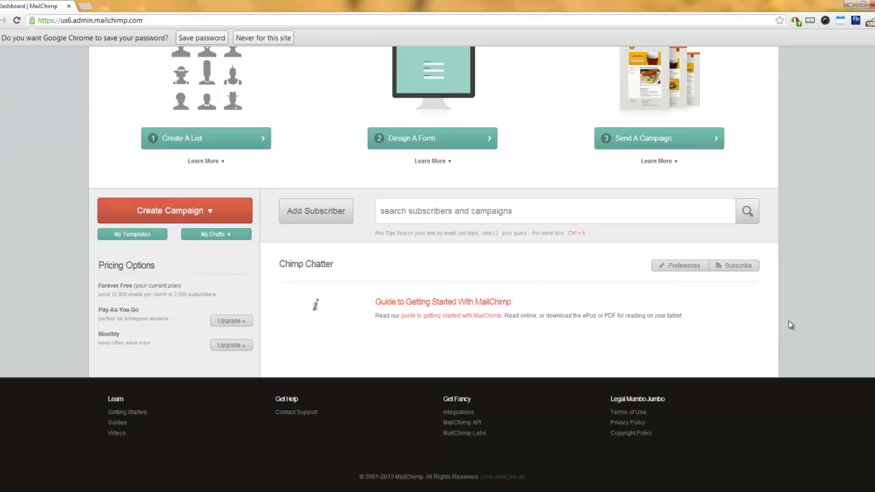
pyautogui.scroll(2, 808, 333)
pyautogui.scroll(1, 808, 332)
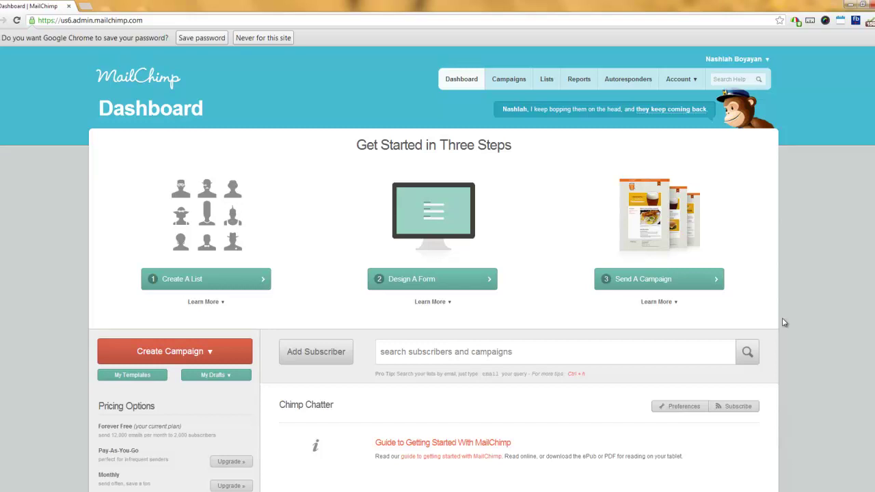
pyautogui.click(520, 81)
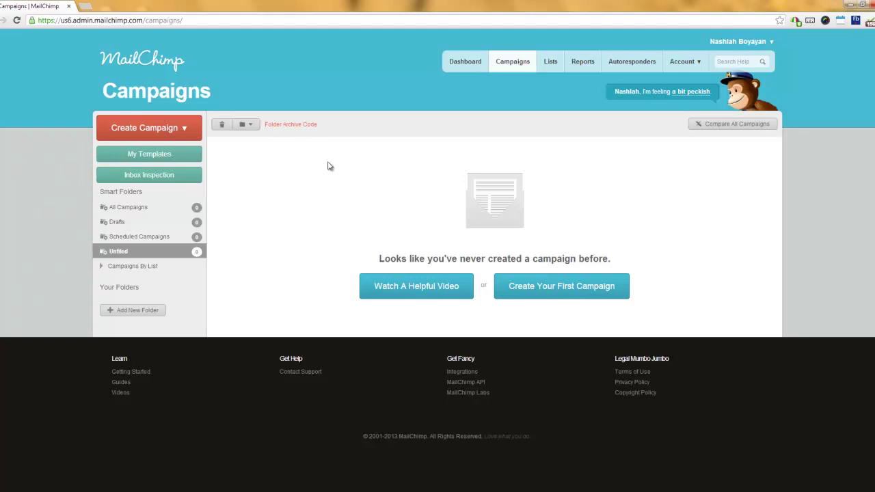
pyautogui.click(185, 134)
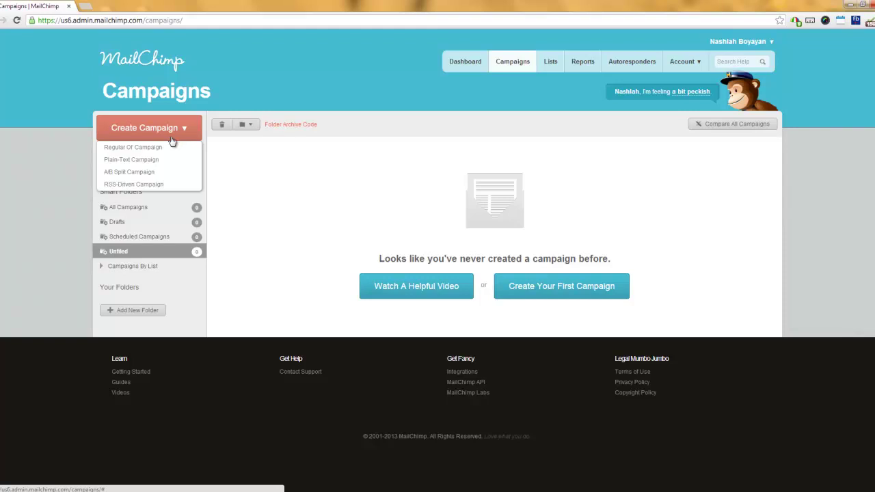
pyautogui.click(156, 147)
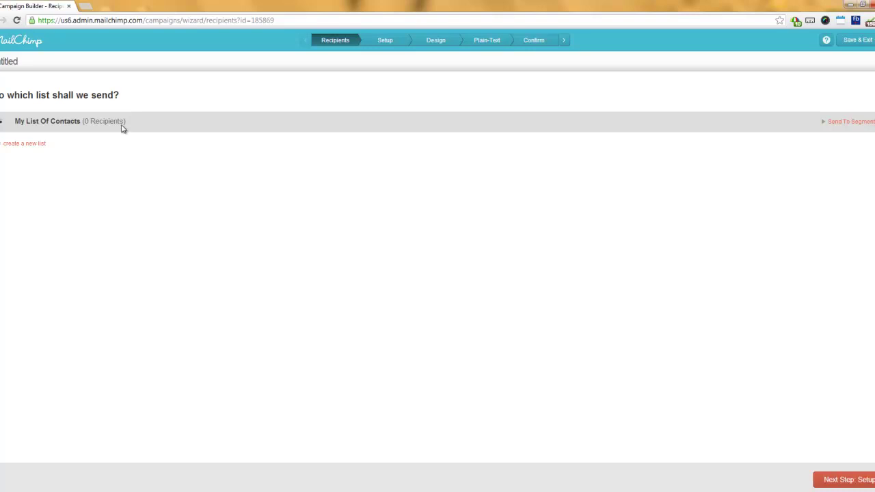
# Choose My List Of Contacts as the campaign's recipient list and proceed to the Setup step
pyautogui.moveTo(125, 123); pyautogui.dragTo(83, 124)
pyautogui.click(137, 123)
pyautogui.moveTo(83, 122); pyautogui.dragTo(117, 134)
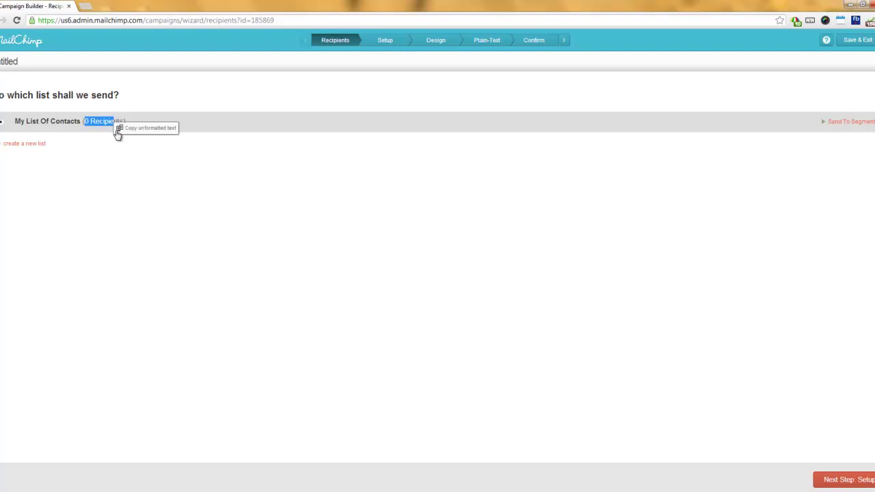
pyautogui.click(114, 177)
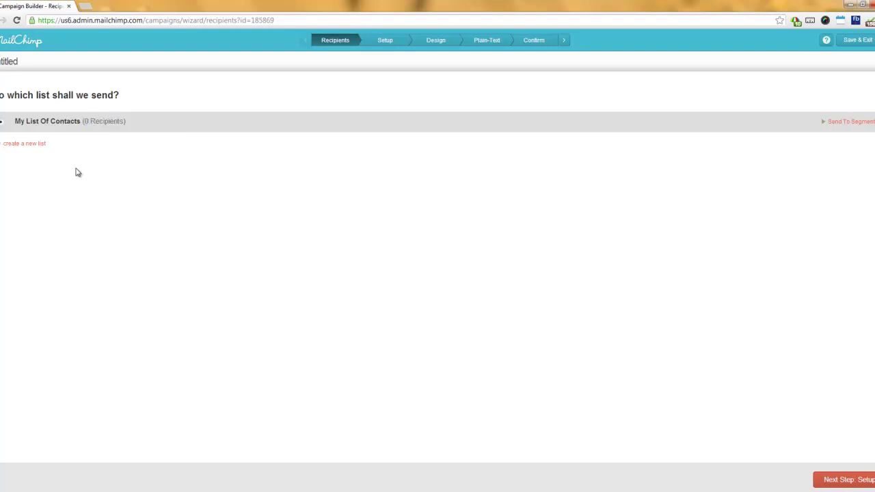
pyautogui.click(1, 123)
pyautogui.click(839, 479)
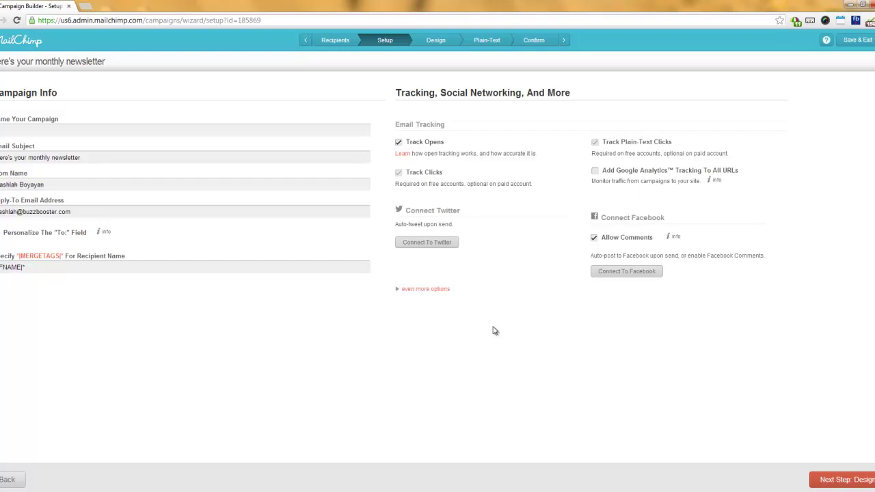
# Name the campaign "March's Customer Newsletter"
pyautogui.click(119, 130)
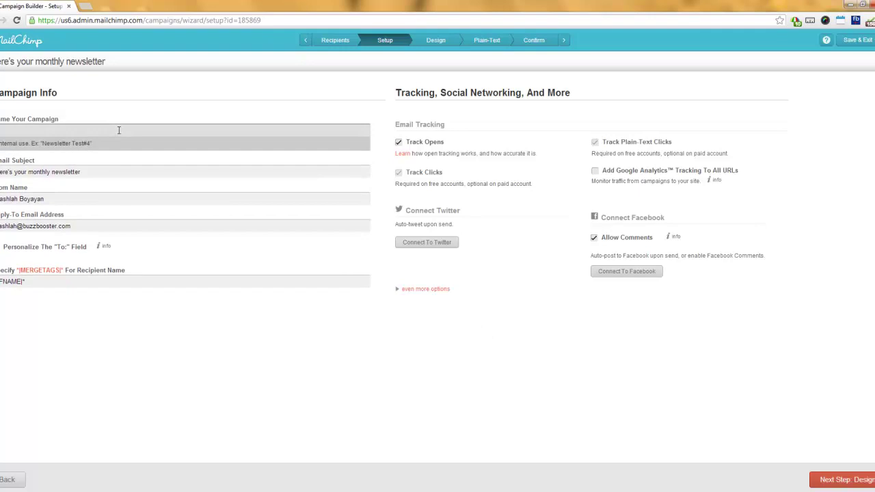
pyautogui.write('Ma')
pyautogui.write("'s News")
pyautogui.write('letter')
pyautogui.click(19, 130)
pyautogui.write('Customer')
# Replace the email subject with "March Essentially Healthy Newsletter"
pyautogui.click(103, 170)
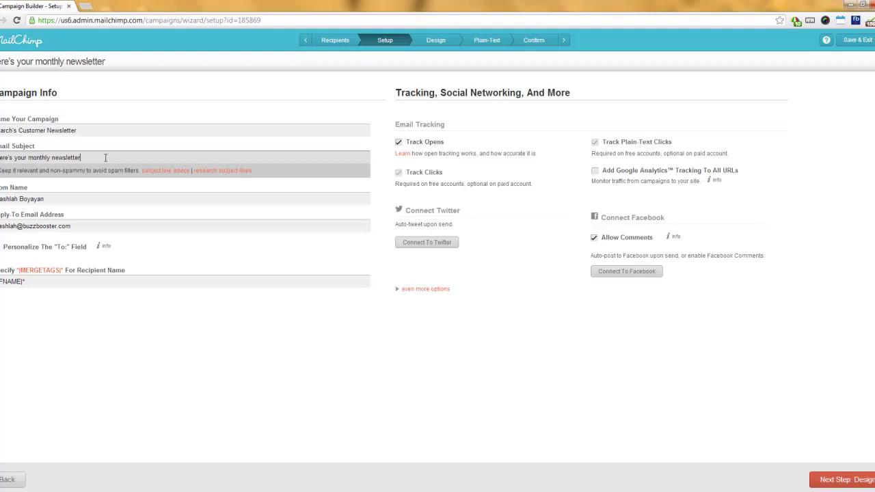
pyautogui.tripleClick(106, 158)
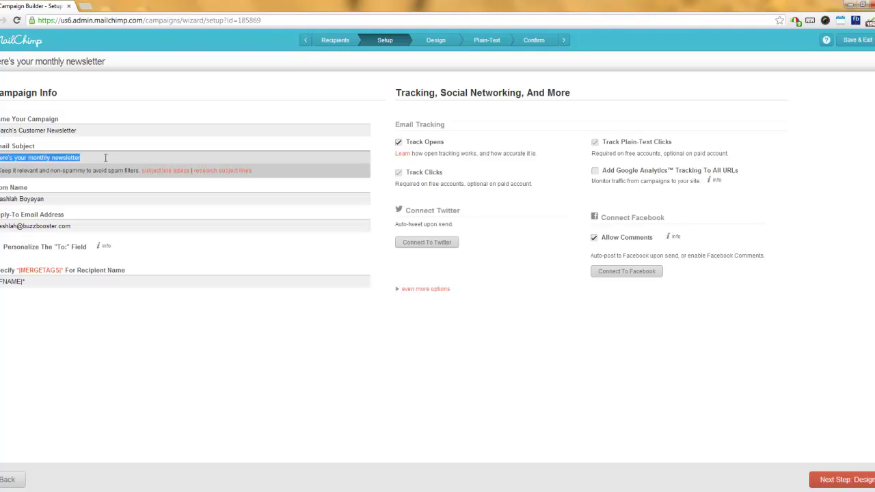
pyautogui.write('March')
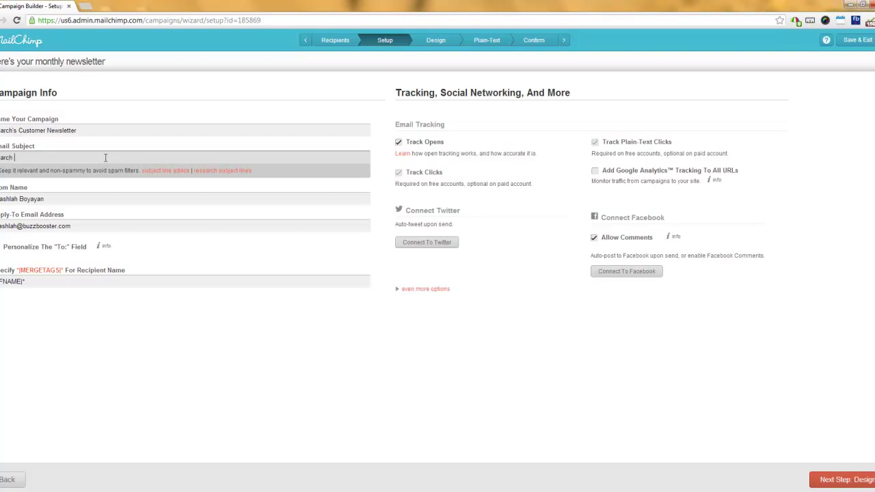
pyautogui.write(' Essen')
pyautogui.write('tial')
pyautogui.write('ly')
pyautogui.rightClick(27, 158)
pyautogui.click(55, 173)
pyautogui.write('Healthy Newsletter')
pyautogui.press('Tab')
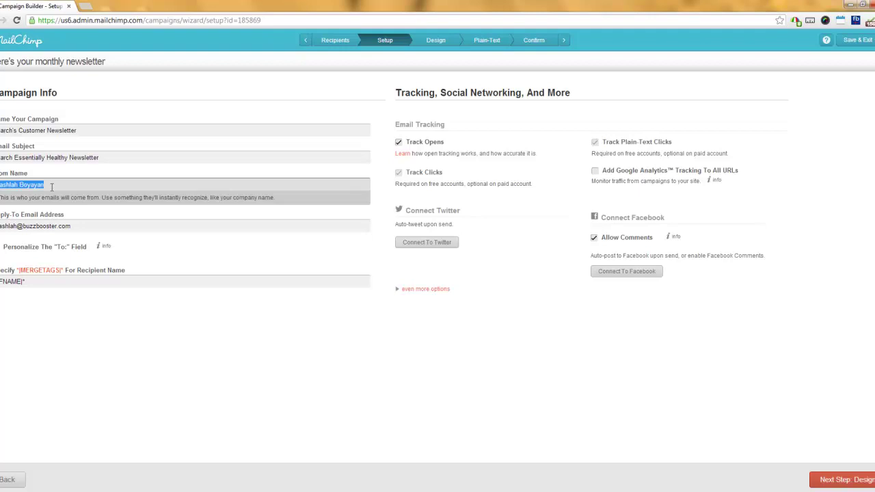
# Try changing the reply-to email address's domain to gmail.com, keeping the subject as "March Essentially Healthy Newsletter"
pyautogui.click(84, 224)
pyautogui.moveTo(71, 212); pyautogui.dragTo(24, 212)
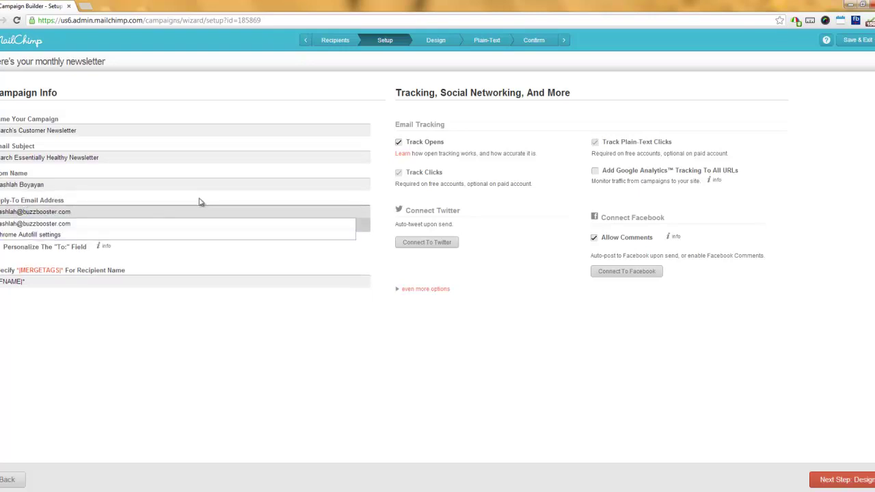
pyautogui.hotkey('ctrl', 'shift', 'Left')
pyautogui.write('gmail.com')
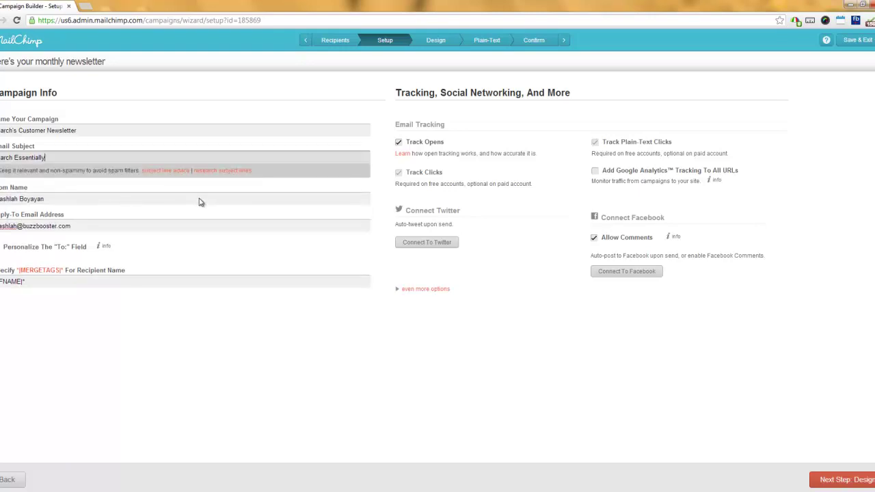
pyautogui.write('Healthy Newsletter')
# Turn off personalizing the "To:" field and proceed to the Design step
pyautogui.click(1, 247)
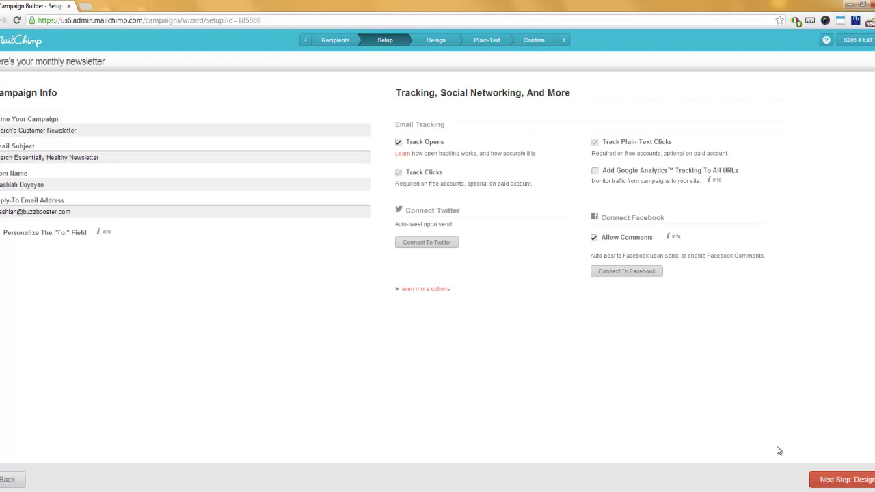
pyautogui.click(835, 474)
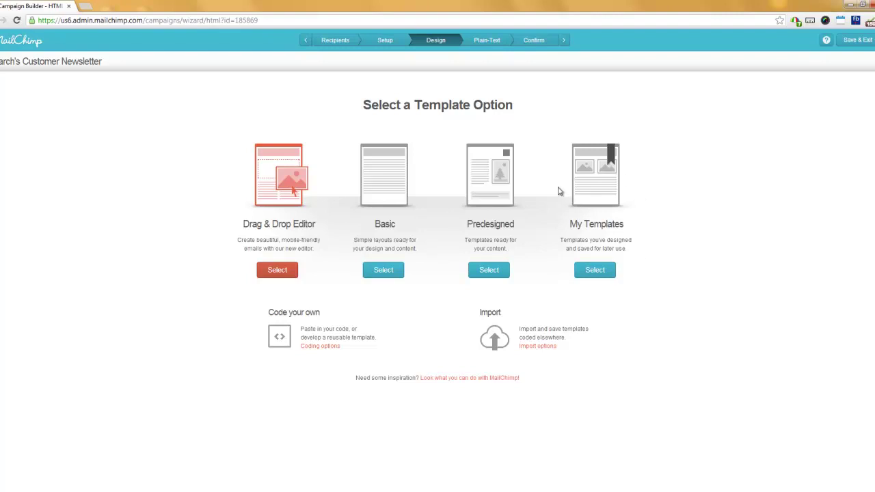
# Open My Templates and compare the saved My Team Newsletter and Prospects Customers Newsletter designs
pyautogui.moveTo(361, 104); pyautogui.dragTo(514, 106)
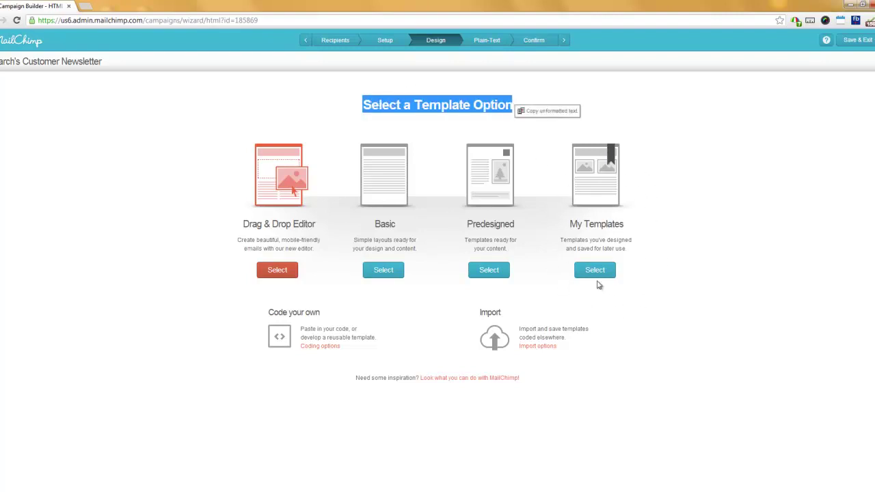
pyautogui.click(771, 242)
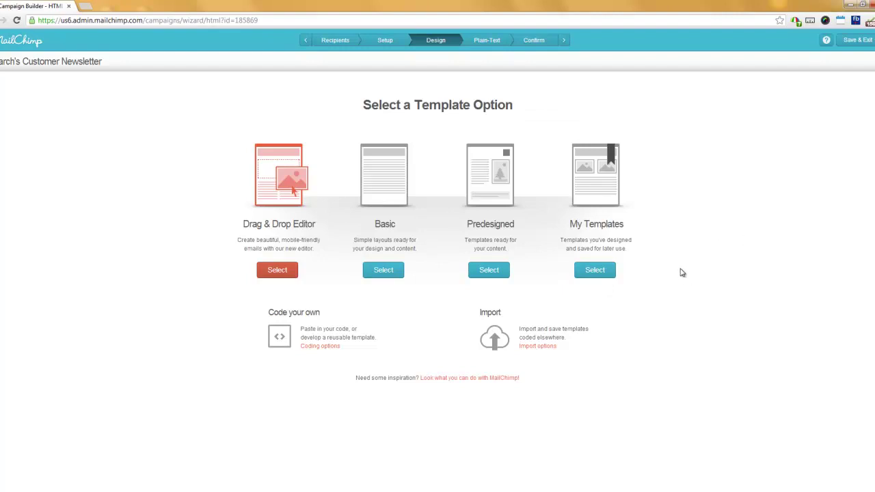
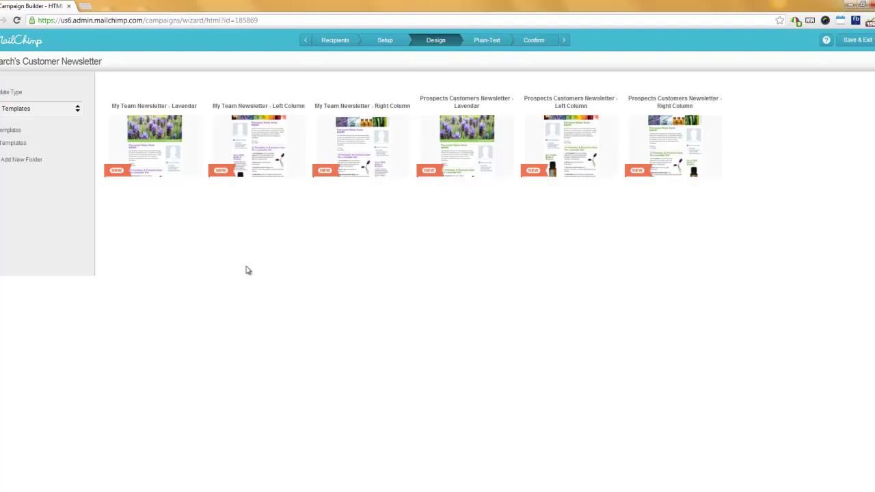
pyautogui.moveTo(106, 107)
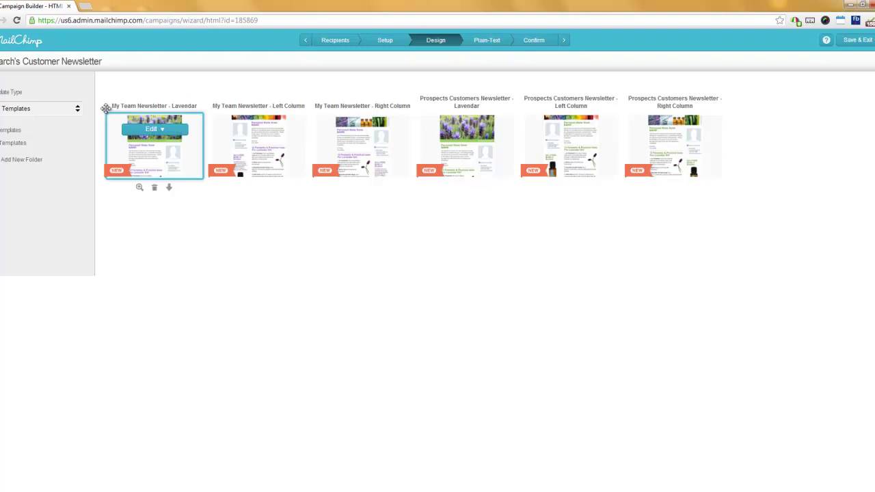
pyautogui.moveTo(245, 91)
pyautogui.moveTo(193, 103)
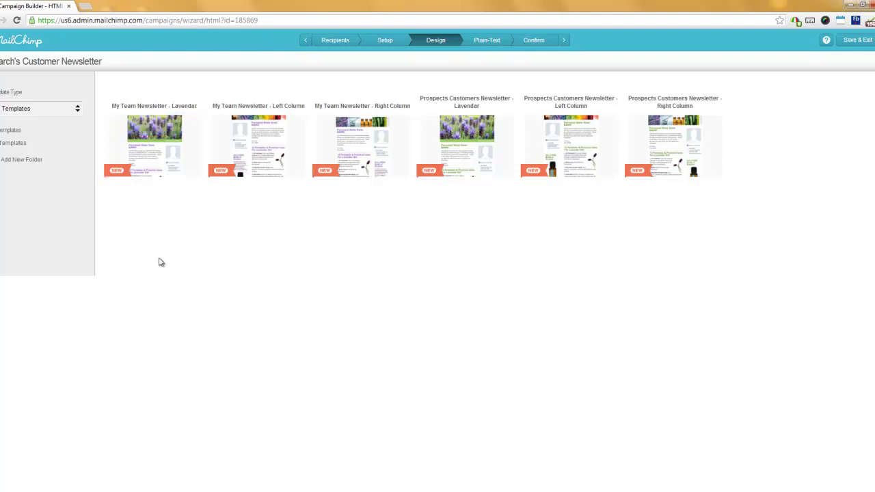
pyautogui.moveTo(127, 138)
pyautogui.moveTo(248, 158)
pyautogui.moveTo(384, 109)
pyautogui.moveTo(484, 109)
pyautogui.moveTo(509, 125)
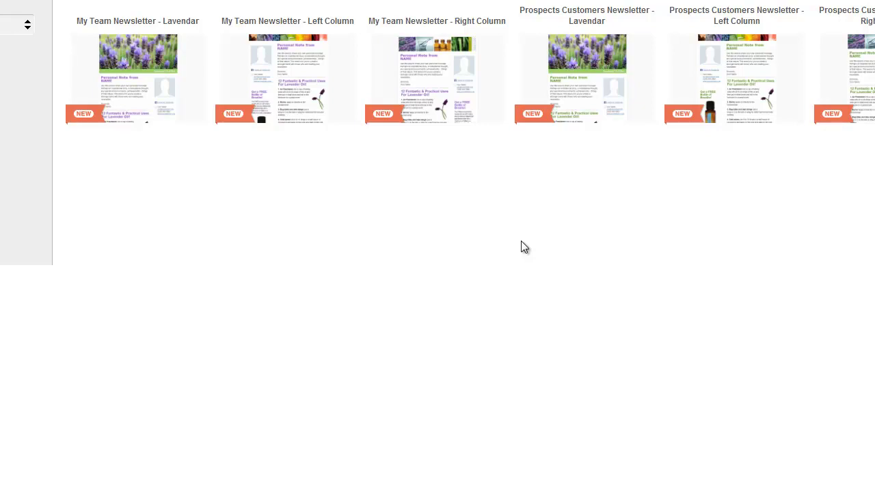
# Open the "Prospects Customers Newsletter - Lavendar" template for layout editing
pyautogui.moveTo(592, 72)
pyautogui.click(596, 56)
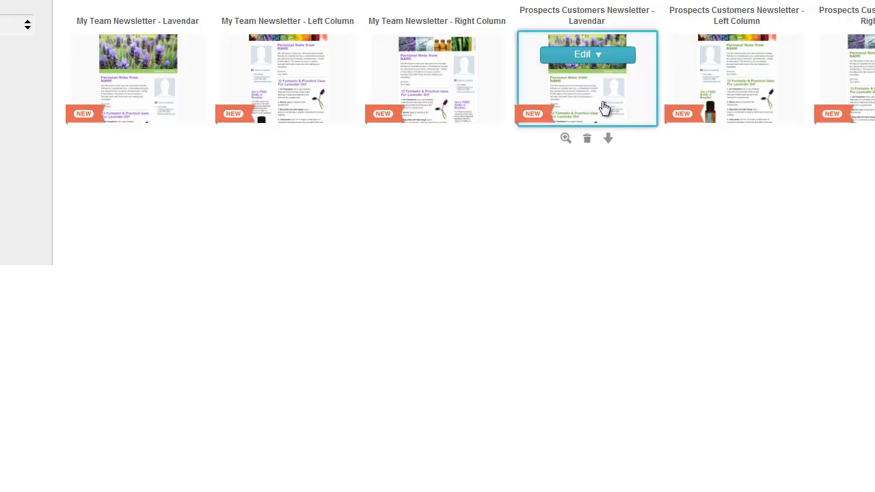
pyautogui.click(597, 56)
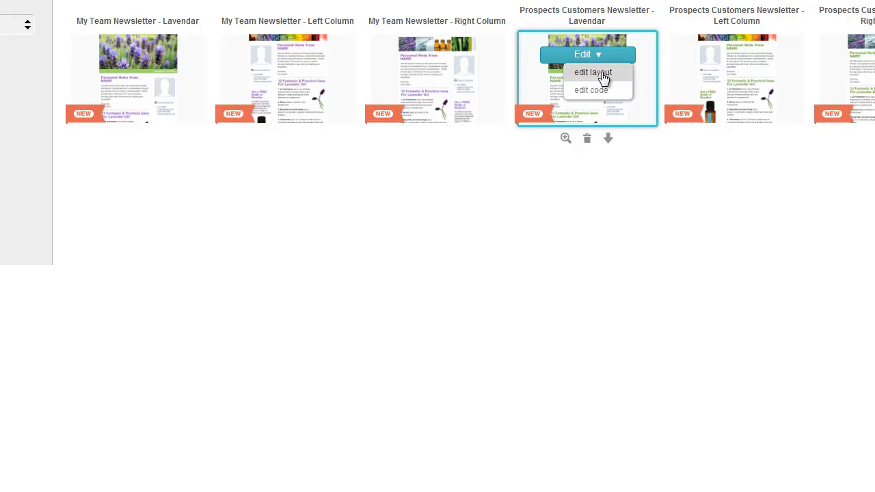
pyautogui.click(604, 78)
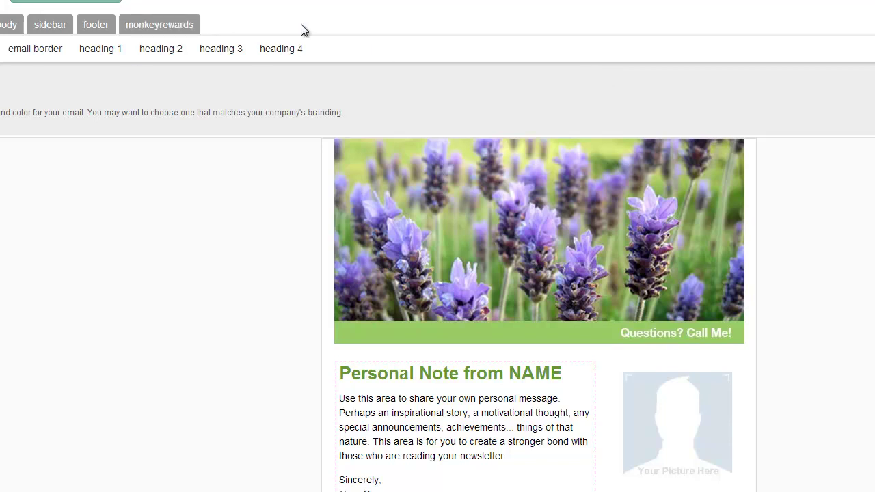
# Examine the upper part of the newsletter layout, including the lavender banner, personal note, picture placeholder and contact details
pyautogui.scroll(-2, 690, 137)
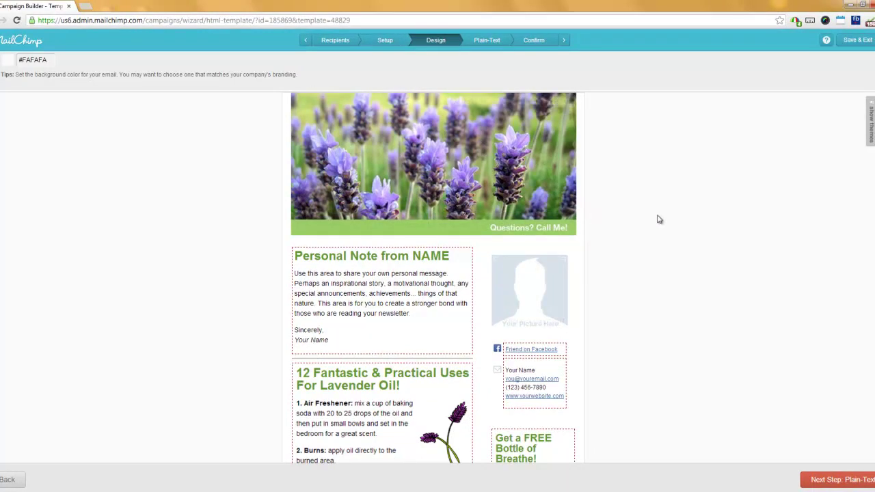
pyautogui.scroll(-1, 643, 268)
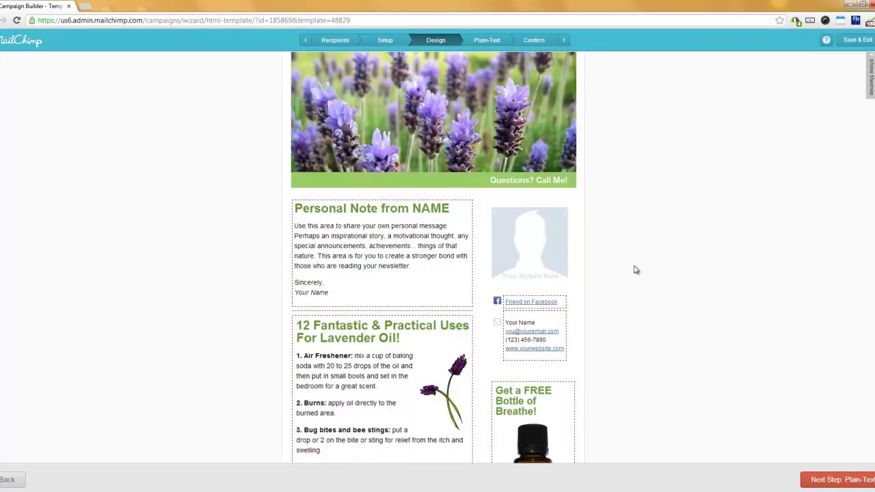
pyautogui.scroll(1, 634, 270)
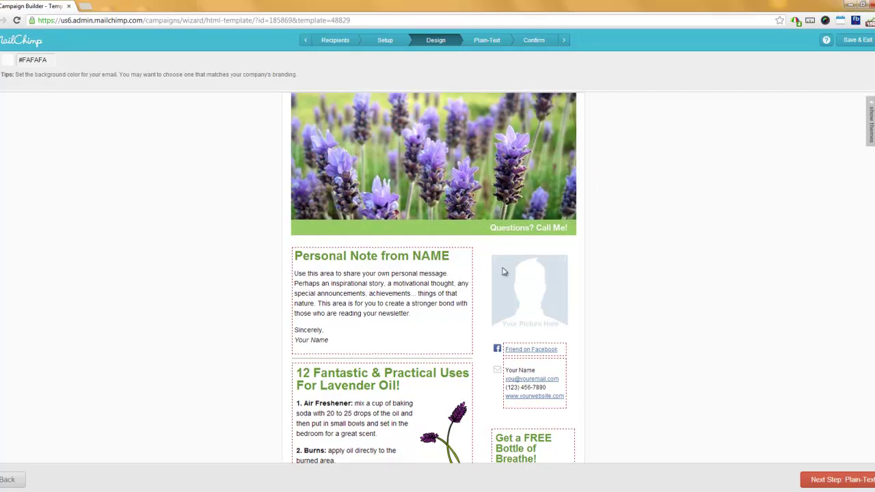
pyautogui.moveTo(503, 272)
pyautogui.scroll(-1, 621, 305)
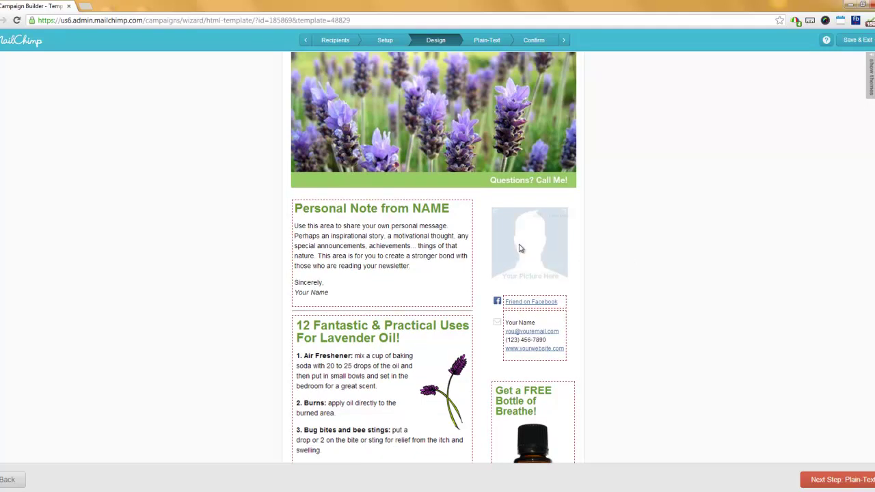
pyautogui.moveTo(520, 249)
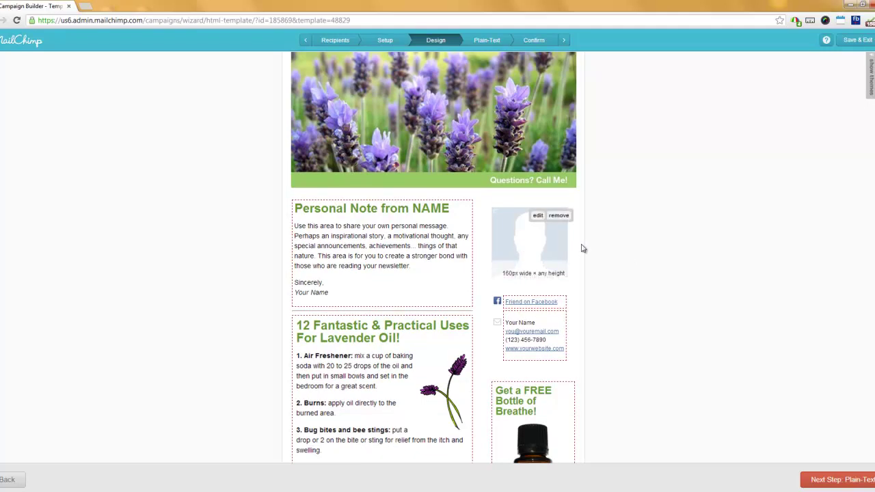
pyautogui.scroll(-2, 704, 264)
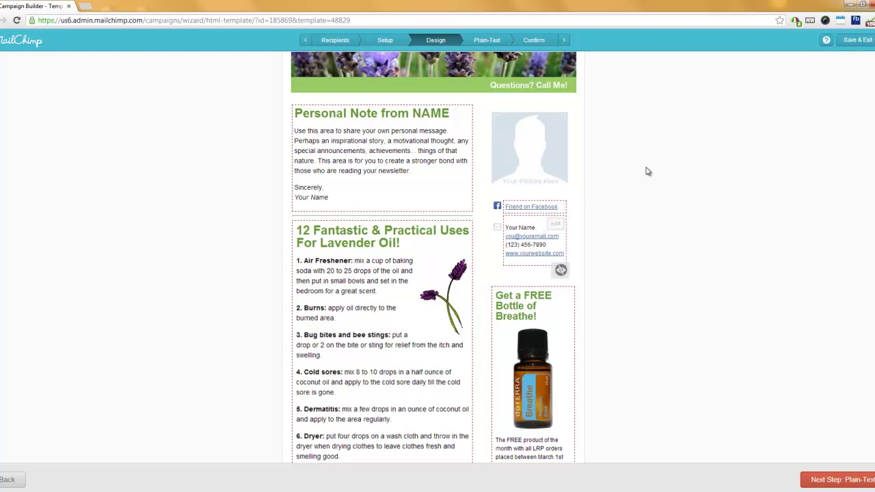
pyautogui.moveTo(413, 169)
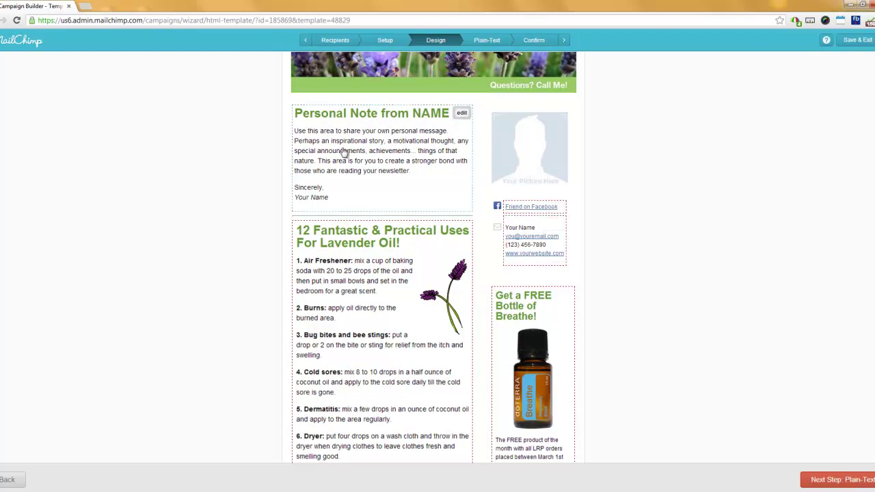
# Review the remaining newsletter sections, from the lavender uses and recipes through upcoming events, March savings and the footer contact lines
pyautogui.scroll(-1, 711, 258)
pyautogui.scroll(-7, 710, 259)
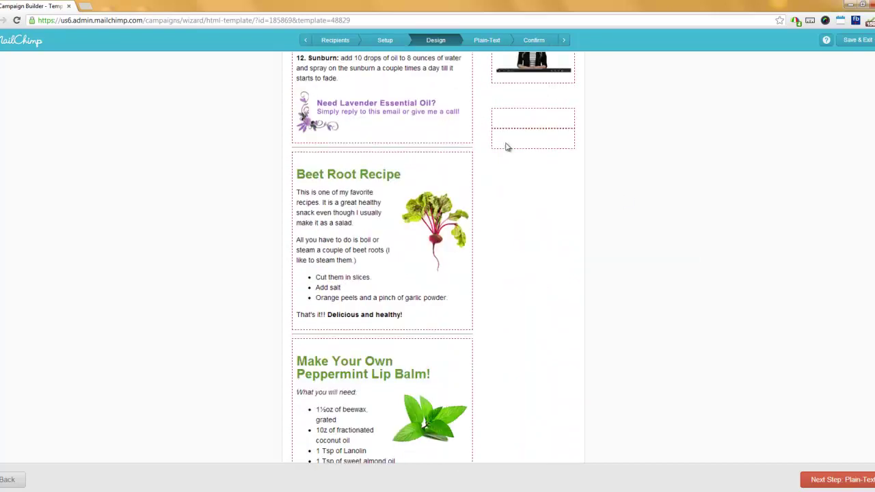
pyautogui.scroll(1, 645, 302)
pyautogui.scroll(3, 645, 302)
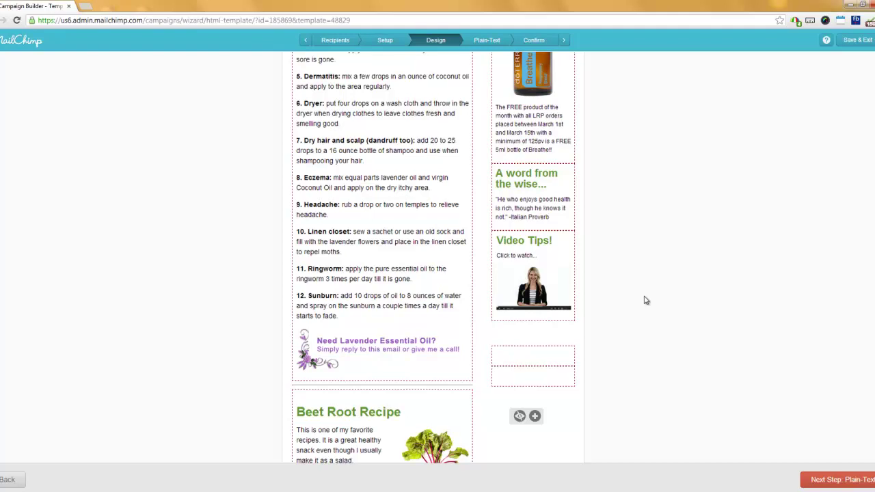
pyautogui.scroll(-6, 658, 282)
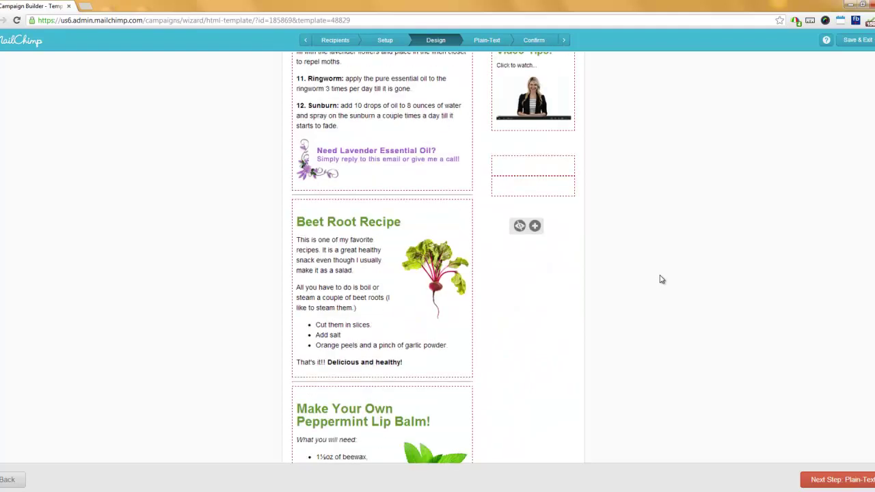
pyautogui.scroll(-1, 659, 288)
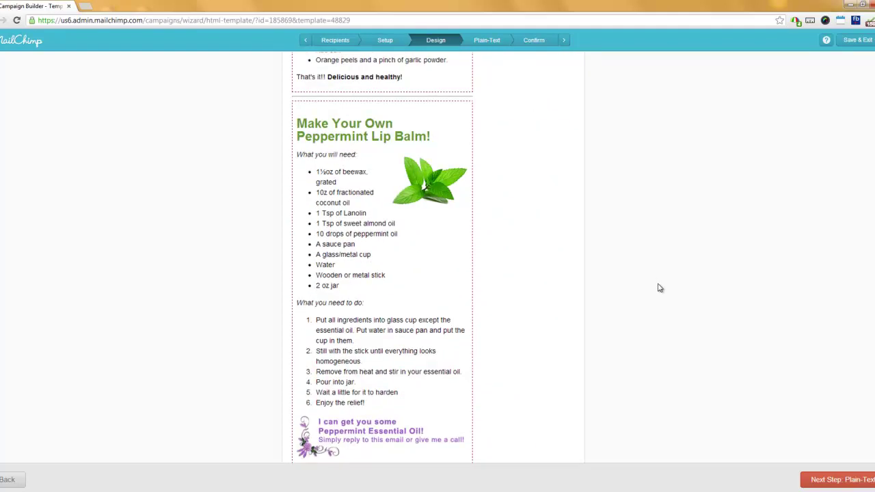
pyautogui.scroll(-1, 659, 287)
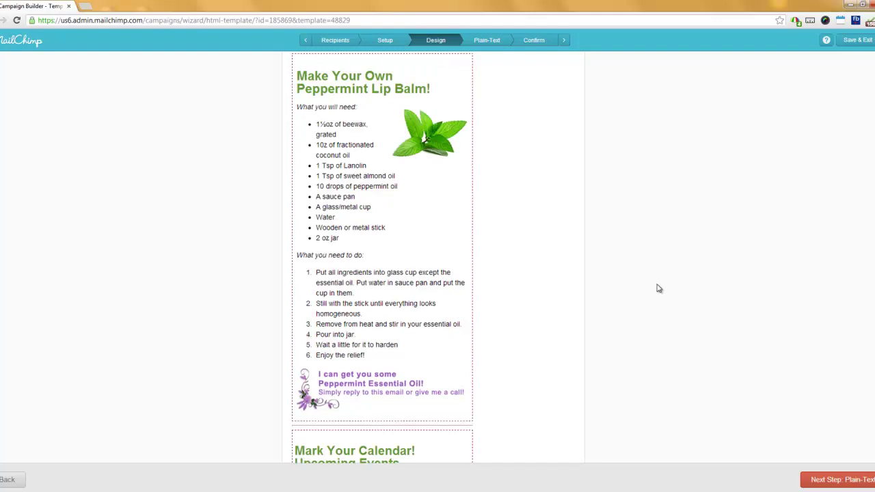
pyautogui.scroll(-4, 658, 288)
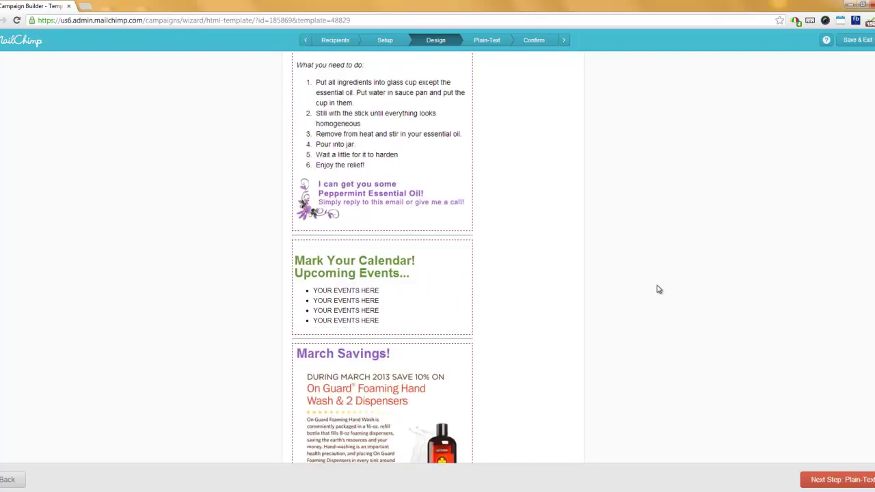
pyautogui.scroll(-2, 658, 288)
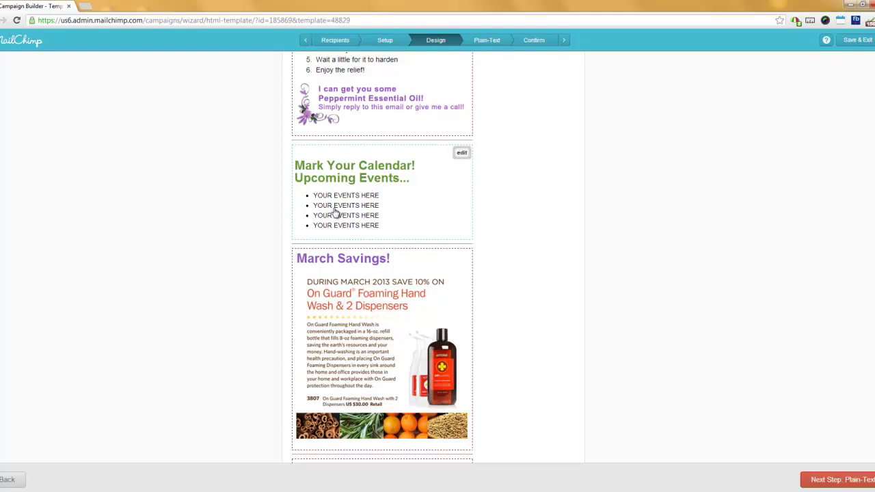
pyautogui.scroll(-5, 607, 284)
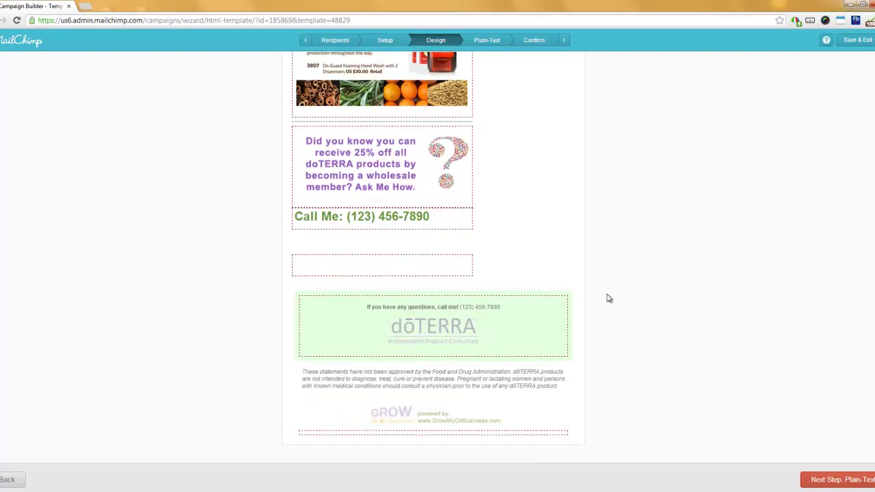
pyautogui.moveTo(426, 221)
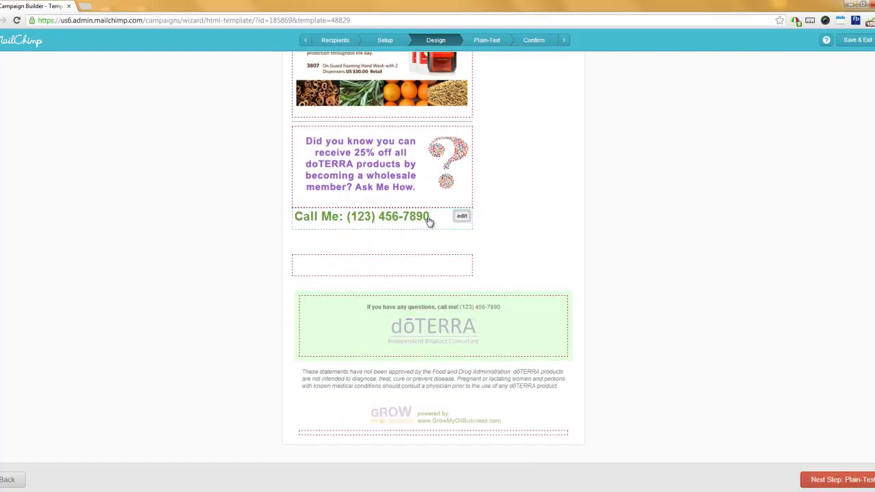
pyautogui.moveTo(492, 309)
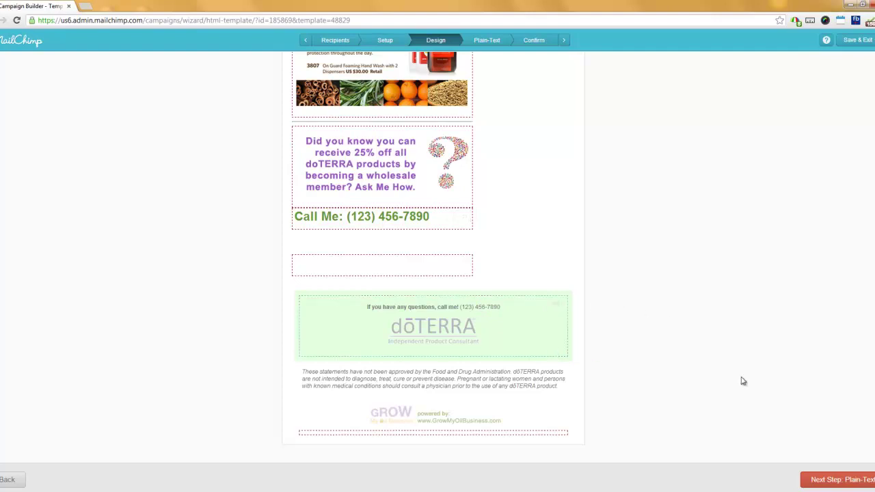
# Open the "Personal Note from NAME" block for editing and replace the NAME placeholder in its heading with the sender's first name
pyautogui.scroll(20, 437, 273)
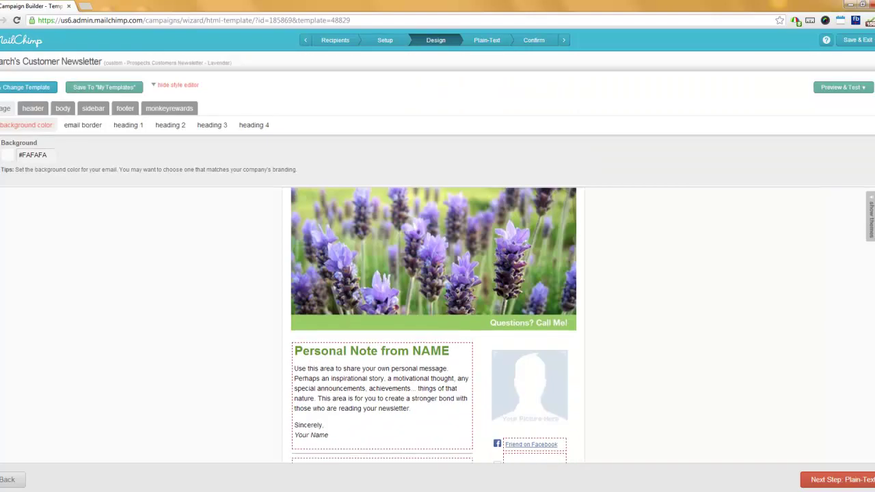
pyautogui.scroll(-2, 836, 202)
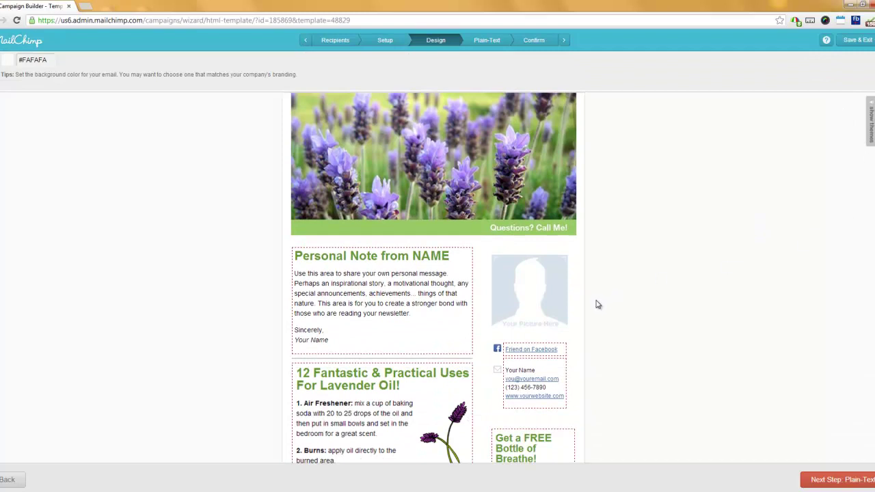
pyautogui.scroll(-2, 617, 335)
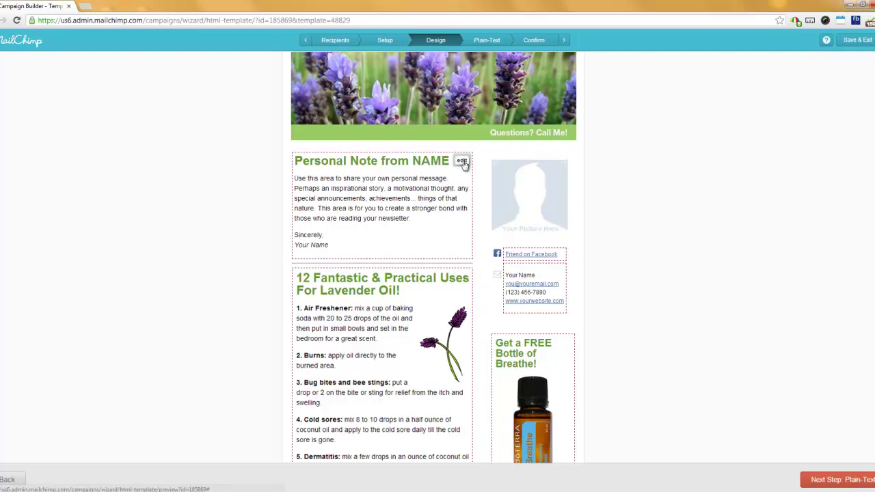
pyautogui.click(463, 162)
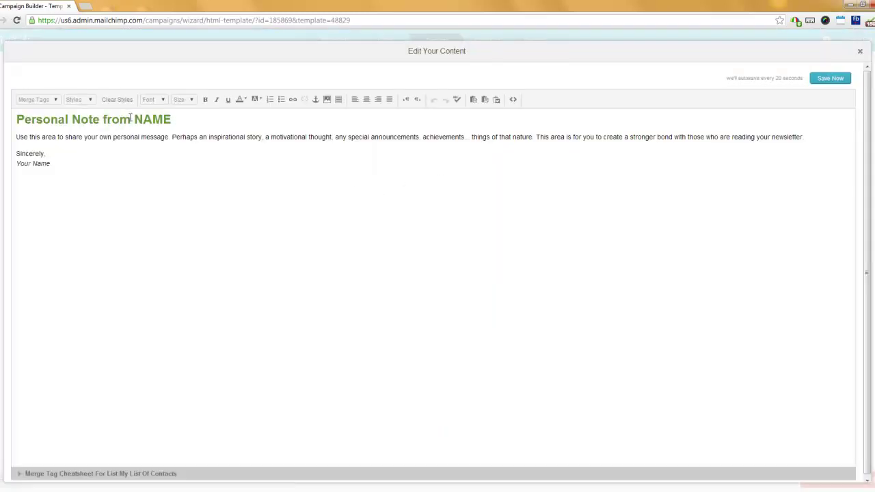
pyautogui.moveTo(135, 120); pyautogui.dragTo(171, 120)
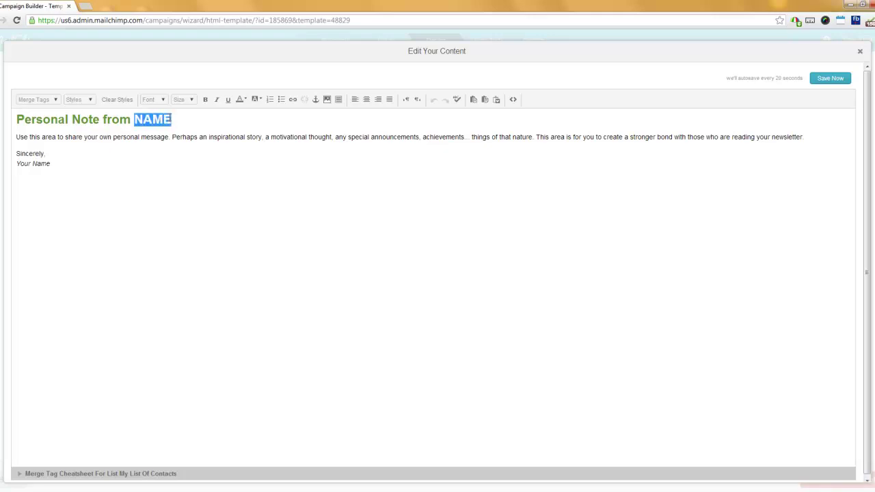
pyautogui.write('Nash')
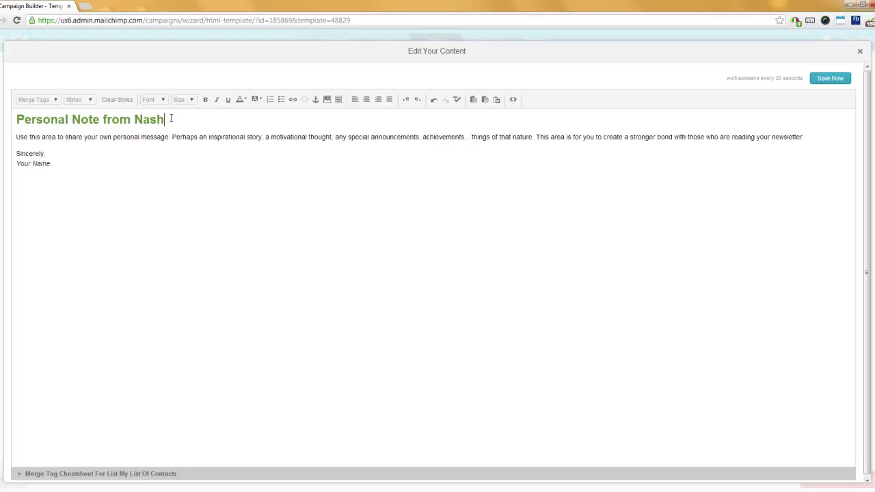
pyautogui.moveTo(132, 122); pyautogui.dragTo(11, 111)
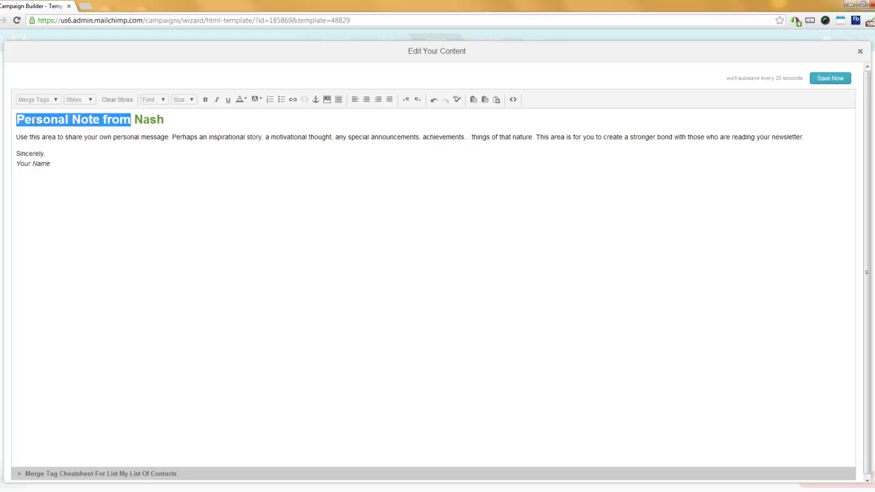
pyautogui.click(151, 149)
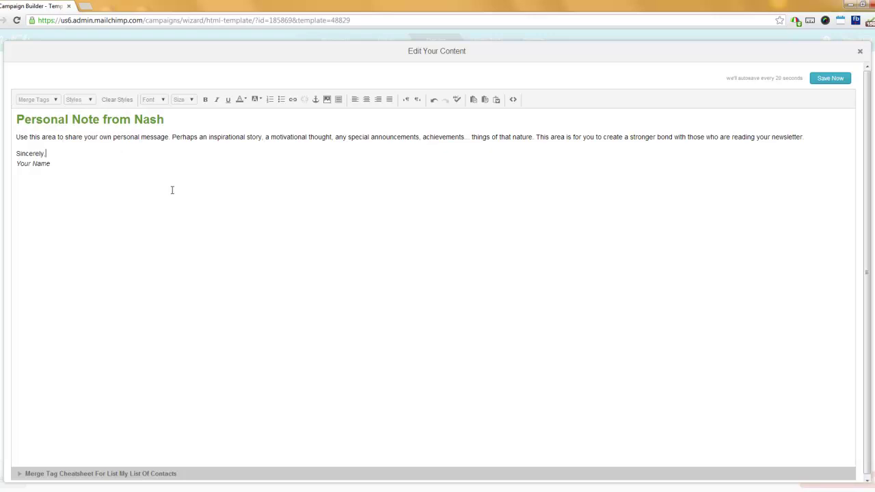
# Replace the "Your Name" signature under "Sincerely," with the sender's full name and make it bold
pyautogui.press('Down')
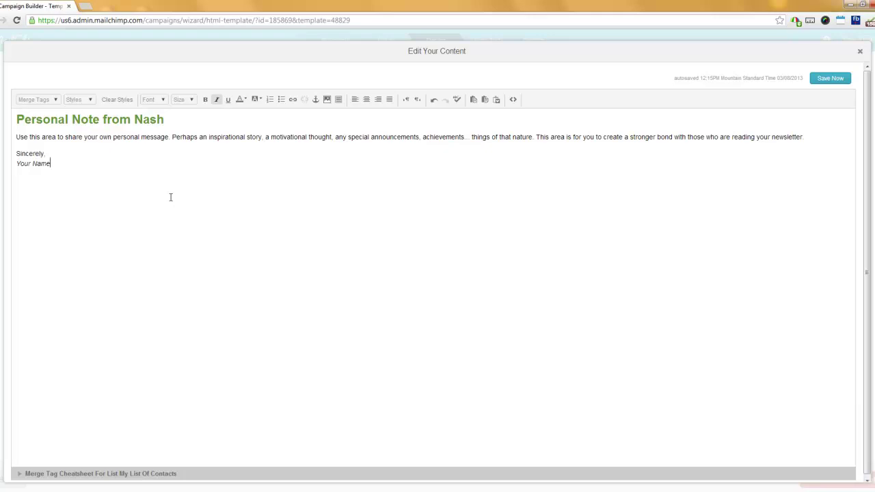
pyautogui.tripleClick(58, 167)
pyautogui.write('Nashian Boyayan')
pyautogui.moveTo(76, 163); pyautogui.dragTo(14, 165)
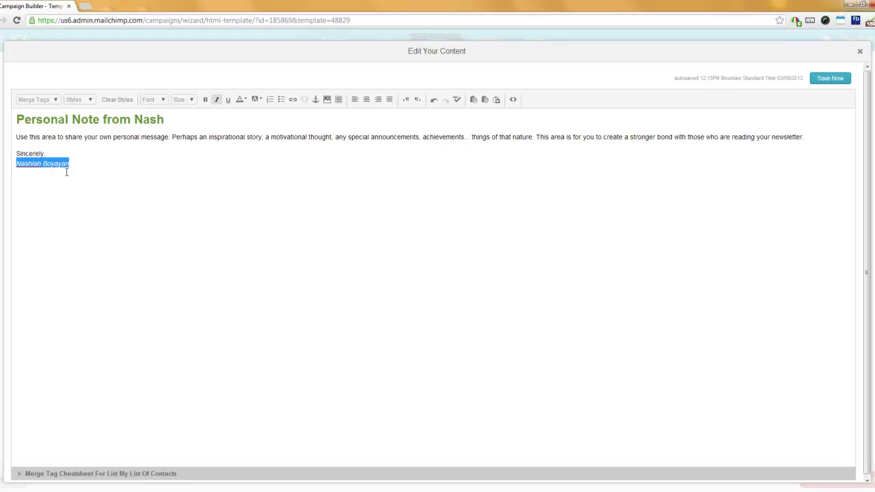
pyautogui.click(205, 100)
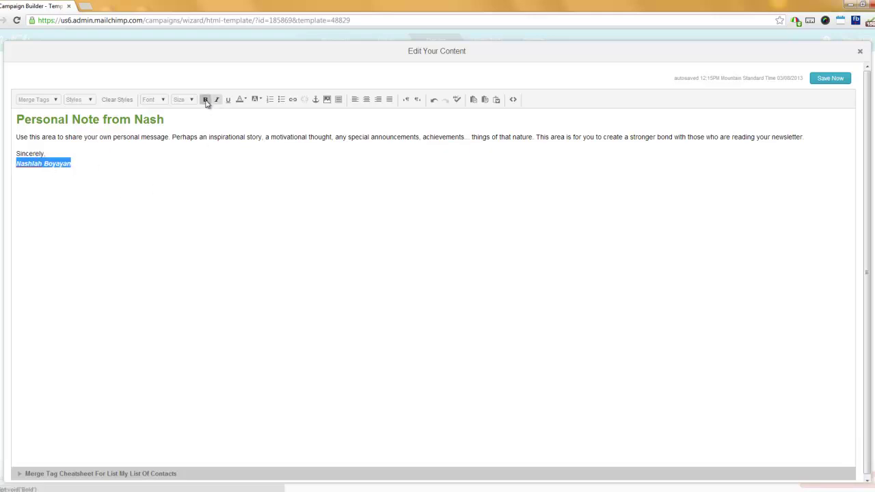
pyautogui.click(192, 163)
# Set the font size of the personal note's body paragraph to 18
pyautogui.click(173, 137)
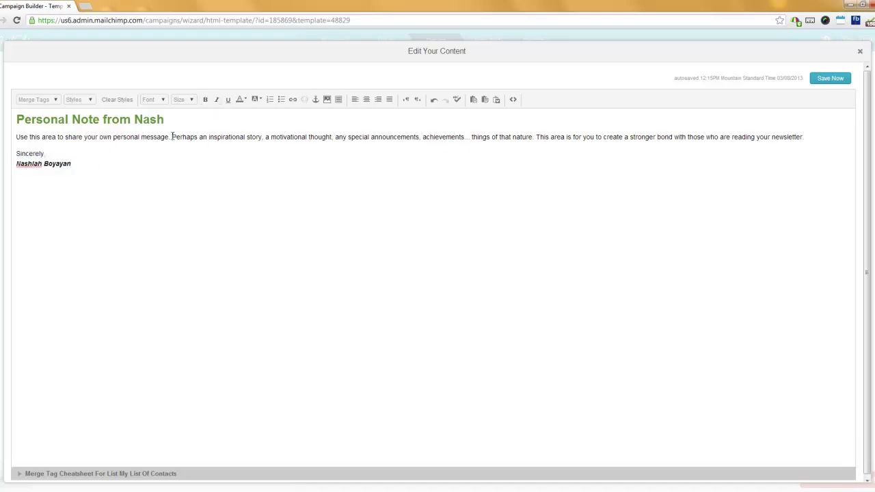
pyautogui.tripleClick(173, 137)
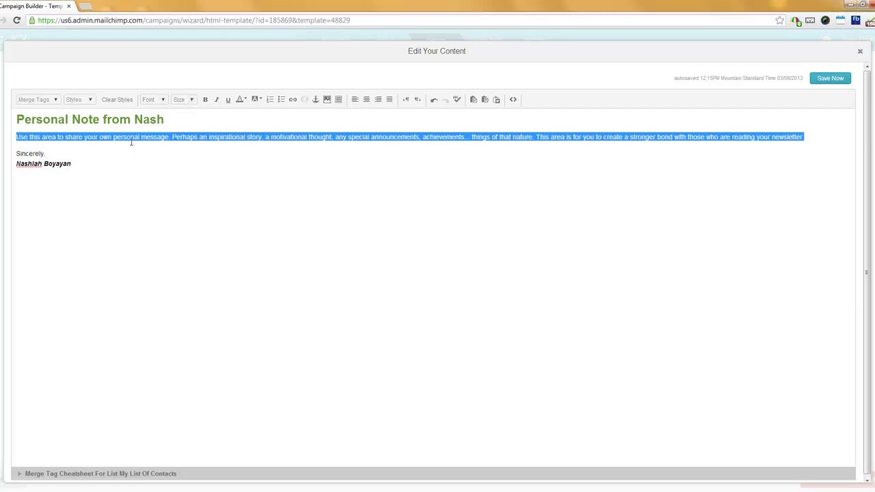
pyautogui.click(192, 101)
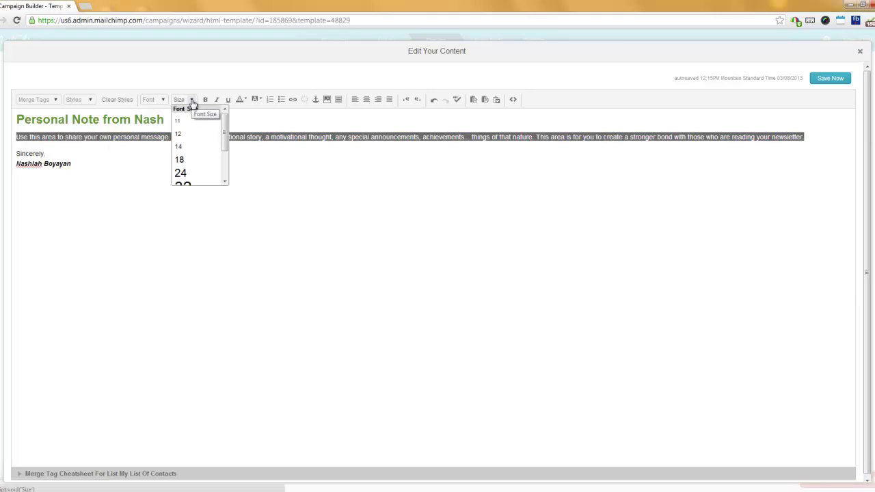
pyautogui.click(186, 146)
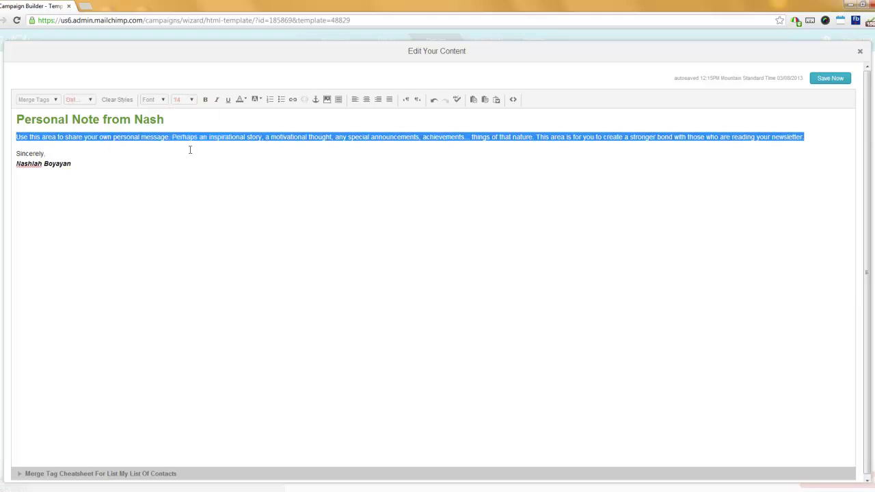
pyautogui.click(194, 102)
pyautogui.click(190, 160)
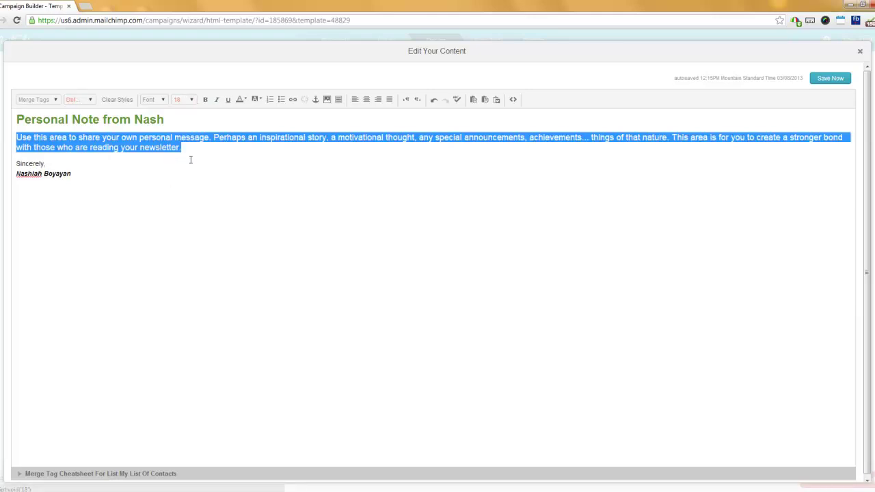
pyautogui.click(190, 160)
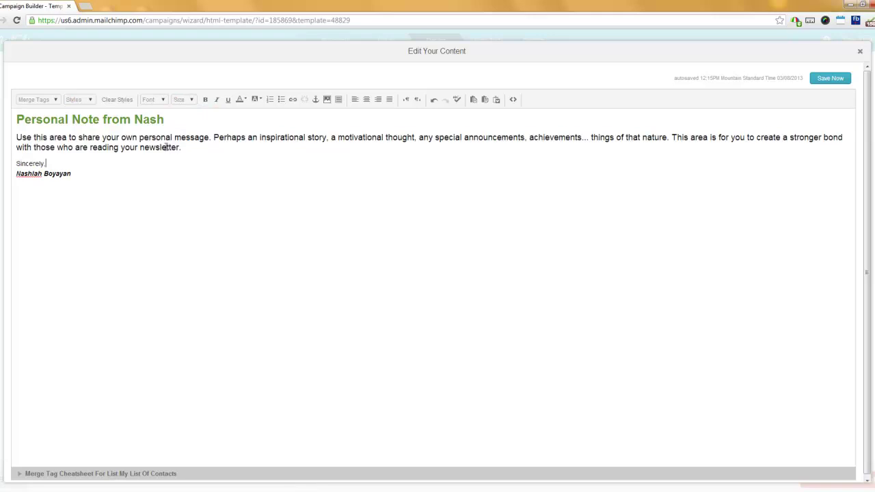
# Color the words "personal message" in the personal note's body paragraph red
pyautogui.moveTo(140, 137); pyautogui.dragTo(210, 137)
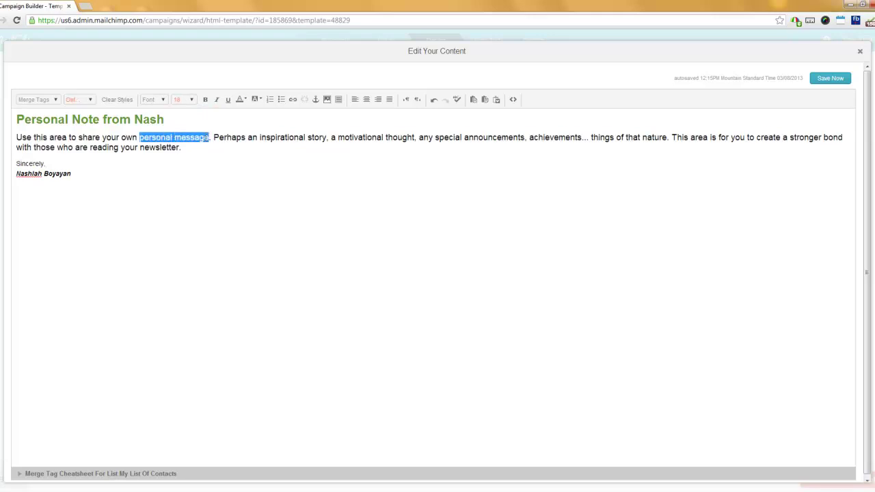
pyautogui.click(245, 99)
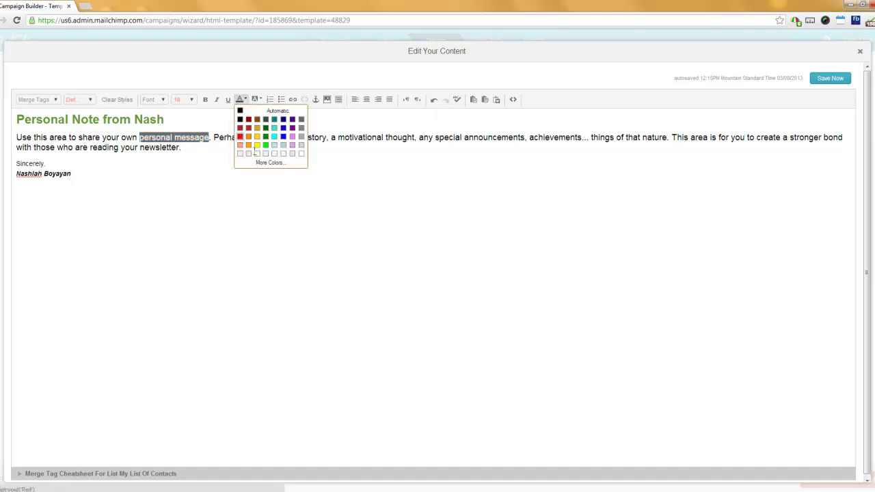
pyautogui.click(240, 137)
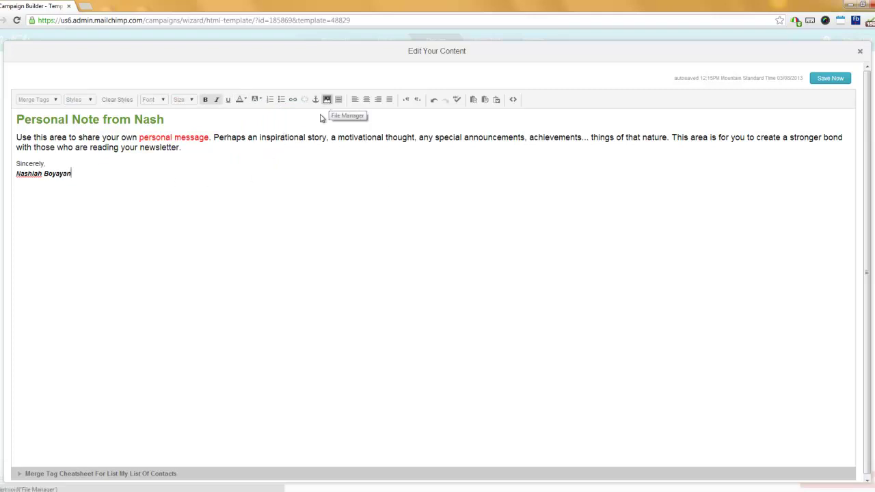
pyautogui.click(316, 137)
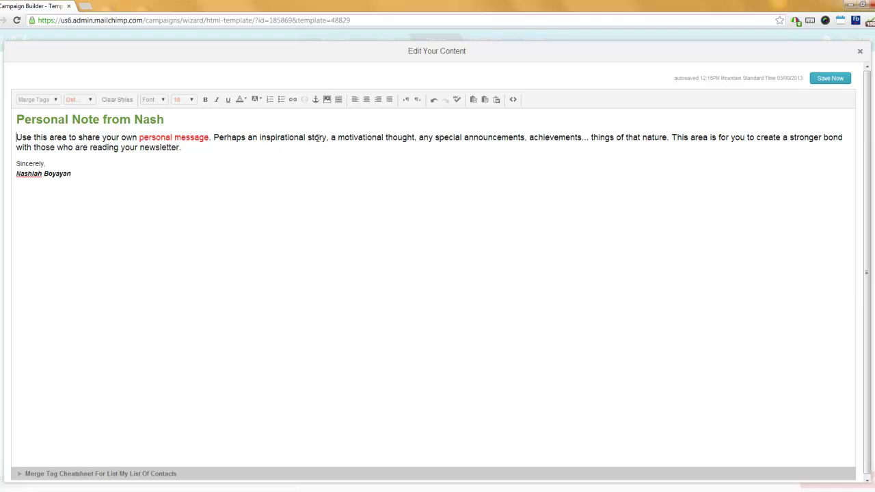
# Add a blank line below the body paragraph and upload the starburst image from the Downloads folder for that spot
pyautogui.click(216, 151)
pyautogui.press('Return')
pyautogui.press('Return')
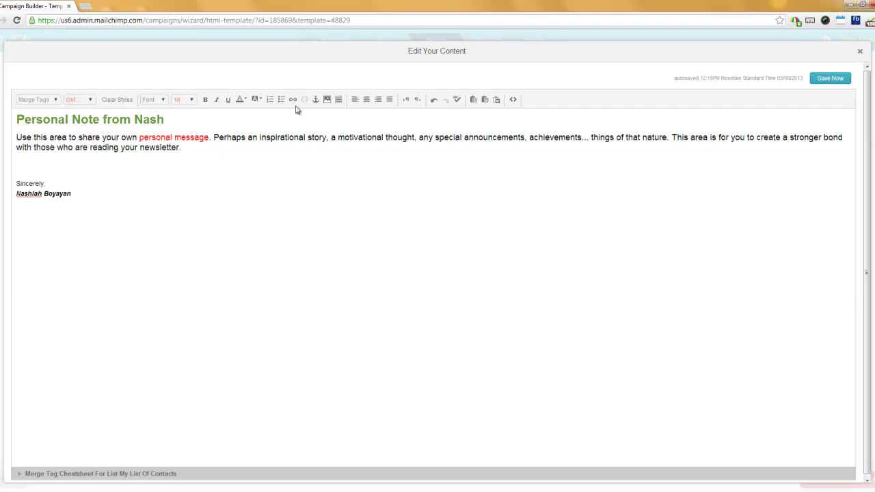
pyautogui.click(327, 99)
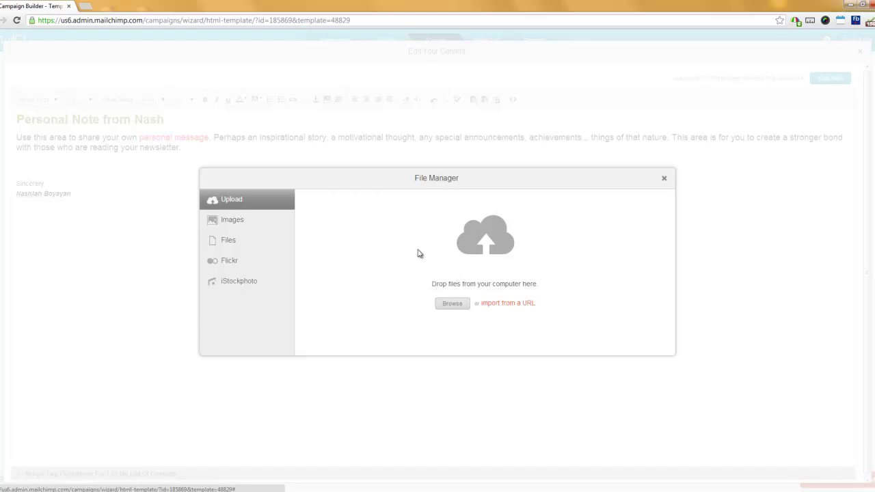
pyautogui.click(449, 307)
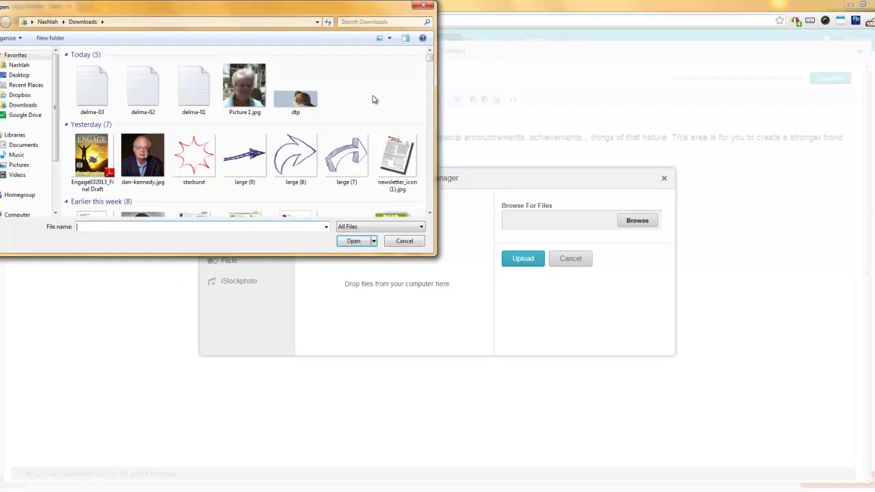
pyautogui.click(335, 156)
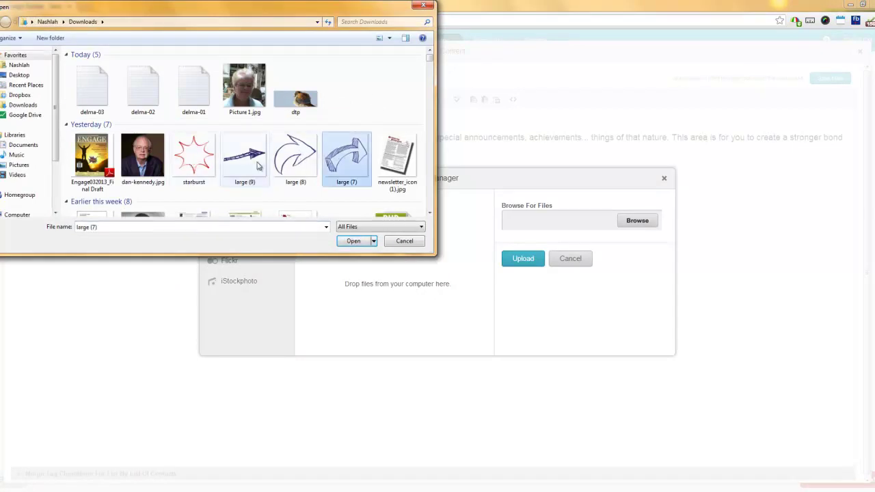
pyautogui.click(205, 156)
pyautogui.scroll(-3, 208, 156)
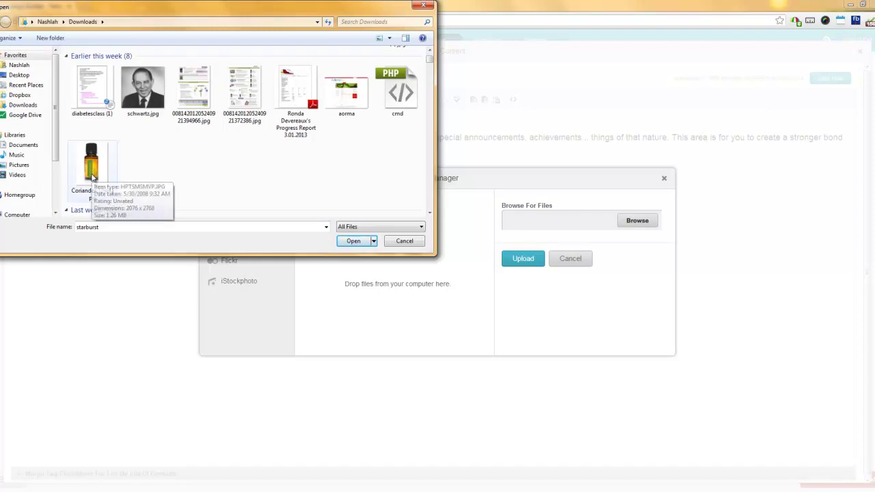
pyautogui.scroll(3, 298, 192)
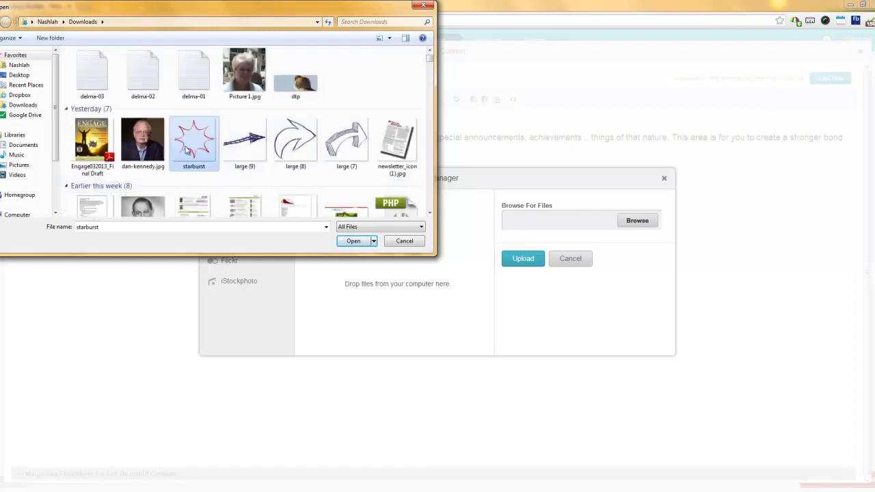
pyautogui.click(353, 241)
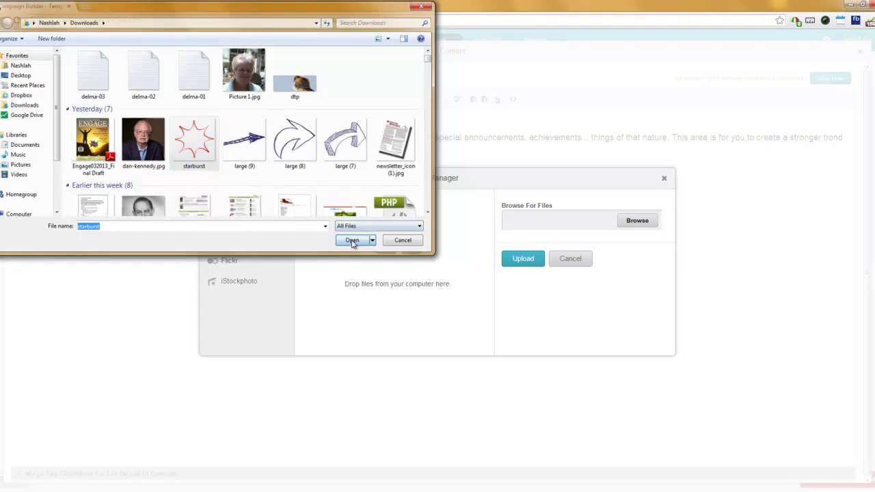
pyautogui.click(523, 261)
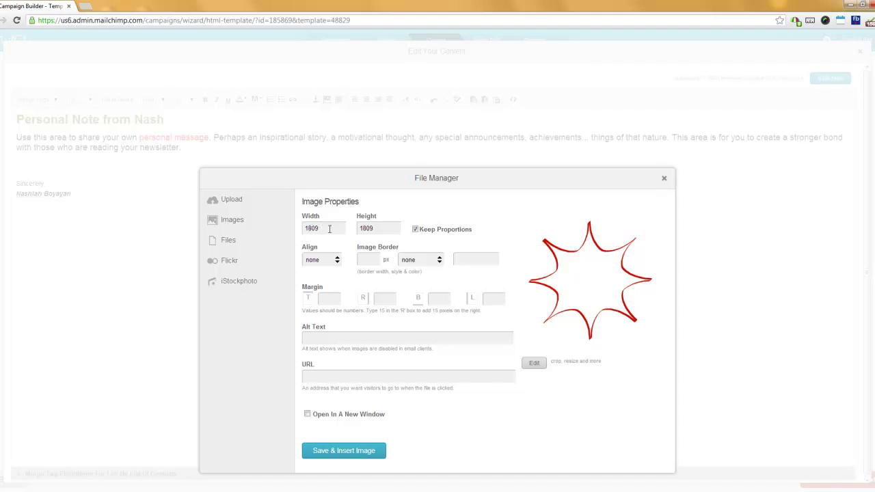
# Set the starburst image's width to 250 with proportions kept, insert it into the personal note, and save the block
pyautogui.moveTo(328, 230); pyautogui.dragTo(305, 229)
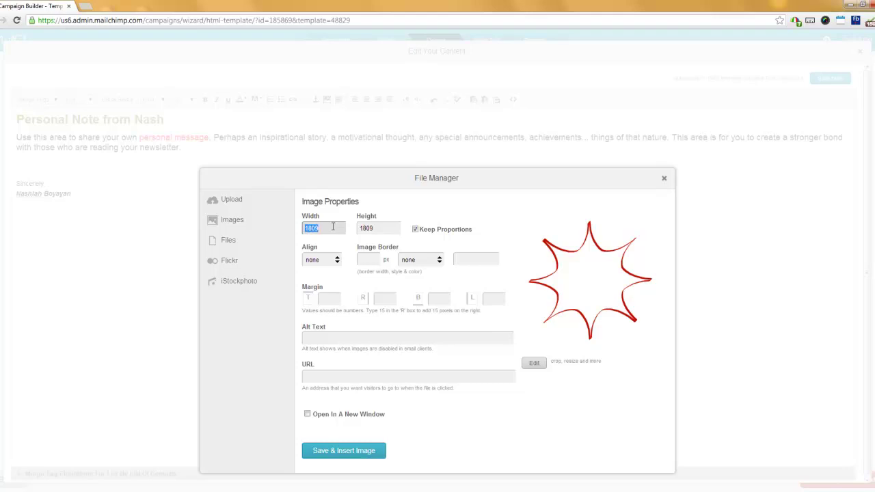
pyautogui.write('250')
pyautogui.press('Tab')
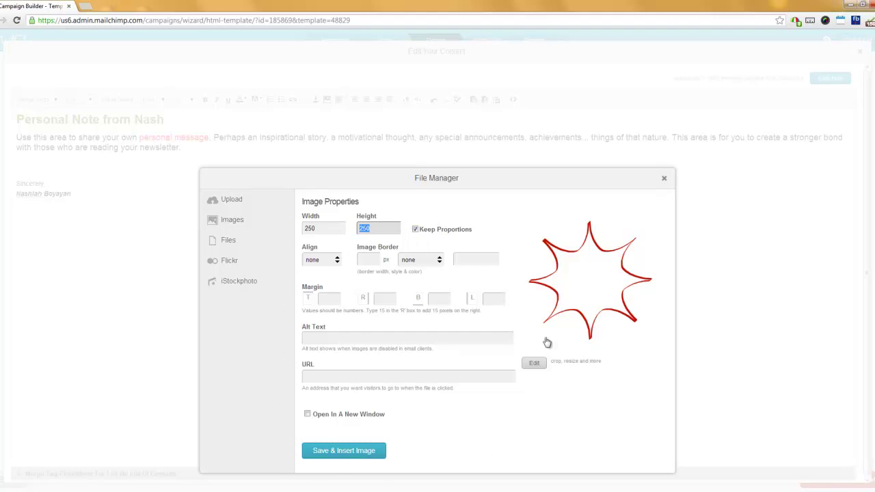
pyautogui.click(359, 452)
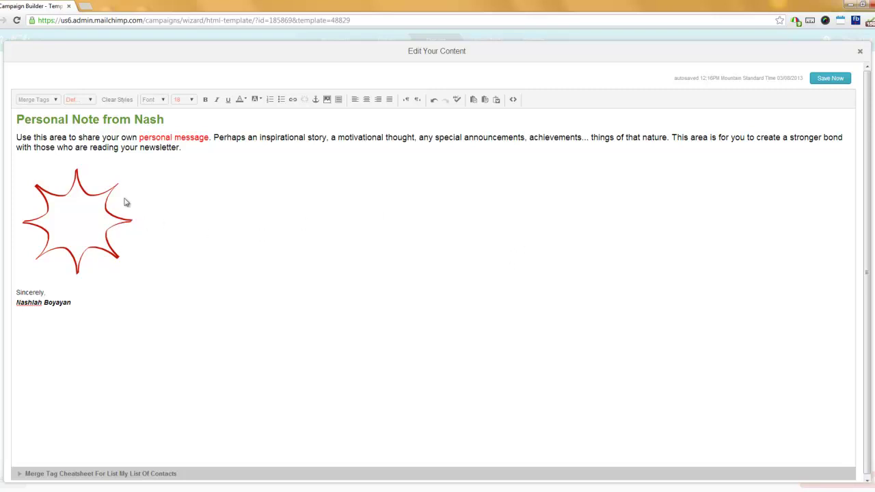
pyautogui.click(834, 81)
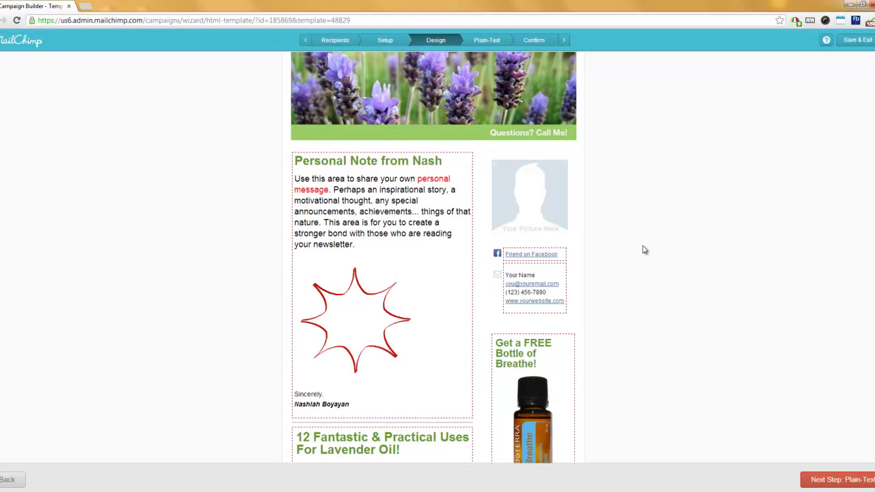
# Review the updated personal note in the newsletter layout, along with the lavender uses article and the sidebar sections
pyautogui.click(265, 225)
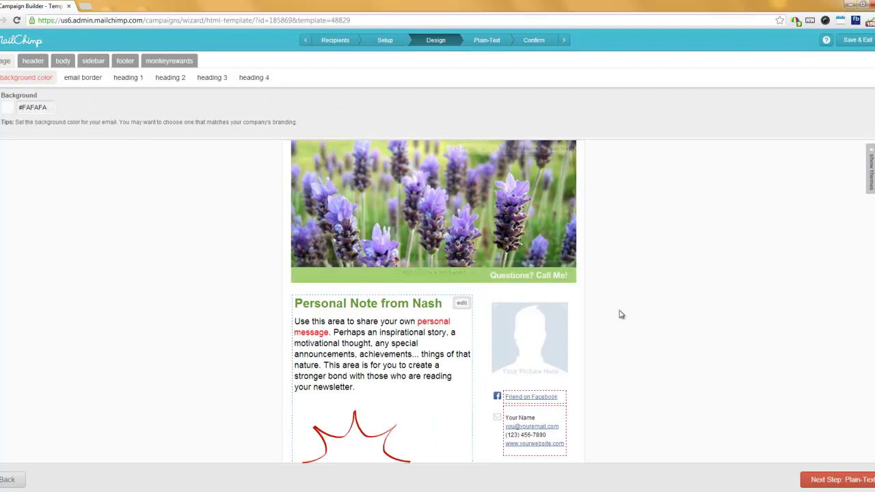
pyautogui.scroll(-1, 620, 314)
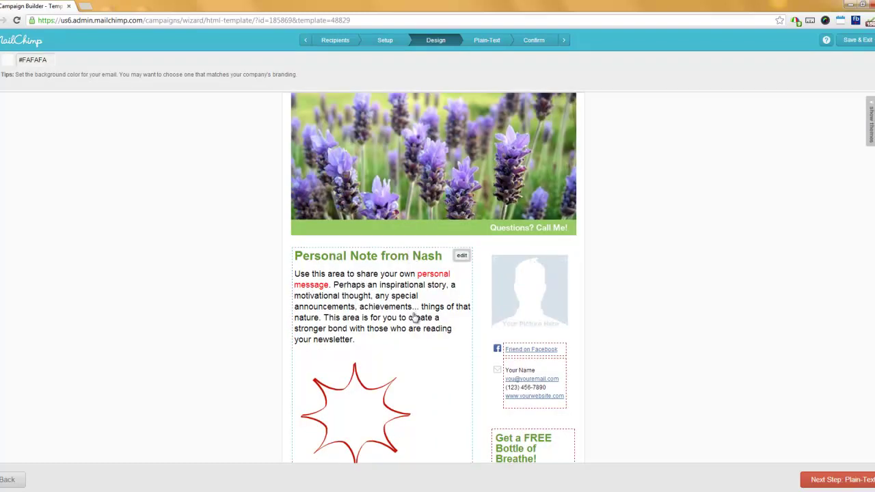
pyautogui.scroll(-2, 644, 338)
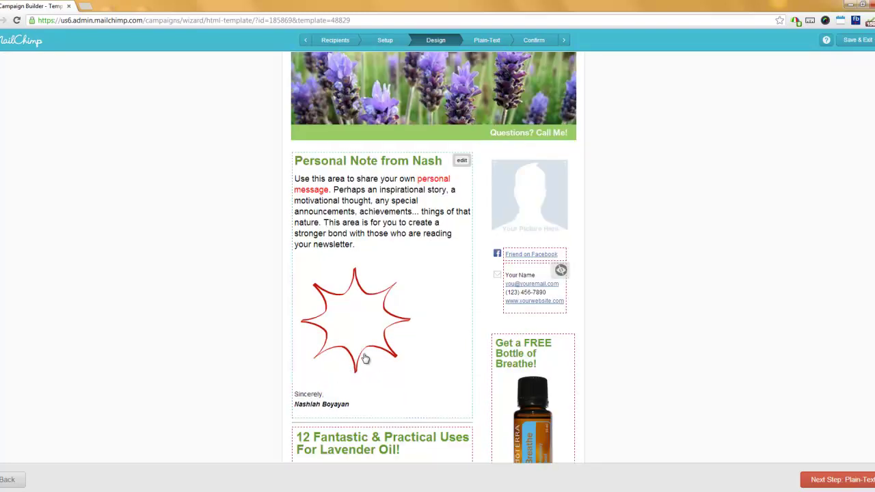
pyautogui.scroll(3, 630, 321)
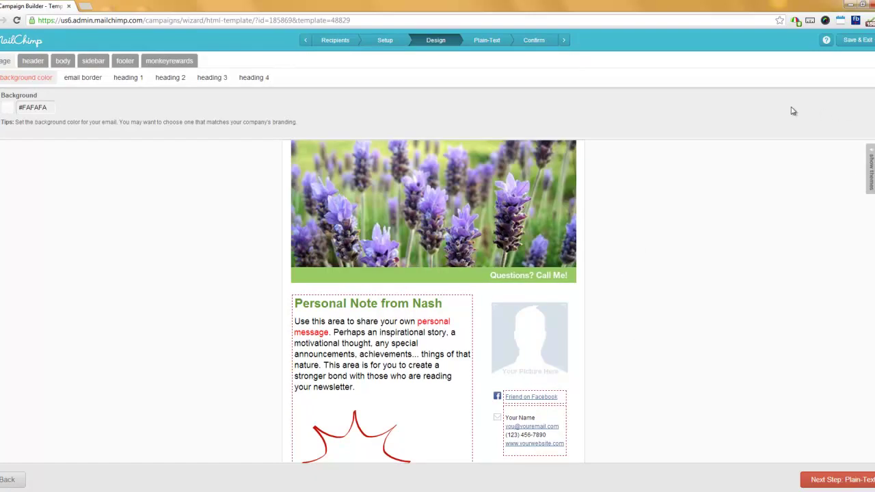
pyautogui.scroll(-1, 621, 99)
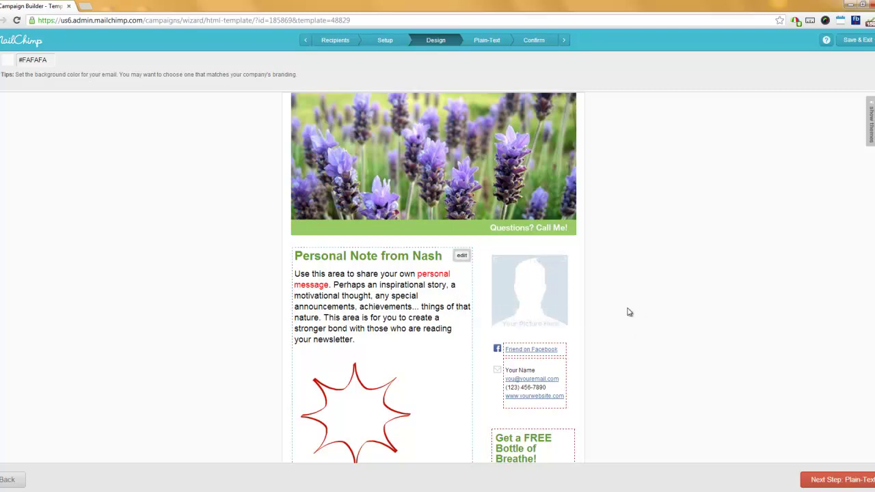
pyautogui.scroll(-1, 637, 318)
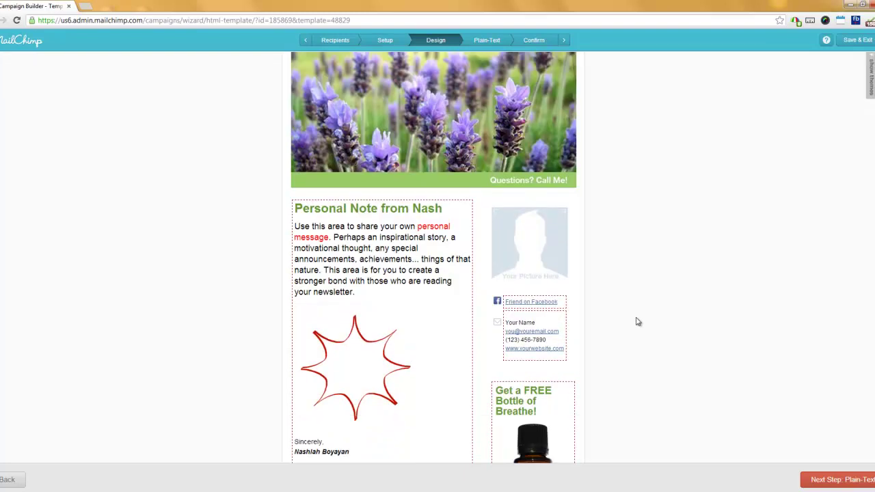
pyautogui.scroll(-2, 635, 292)
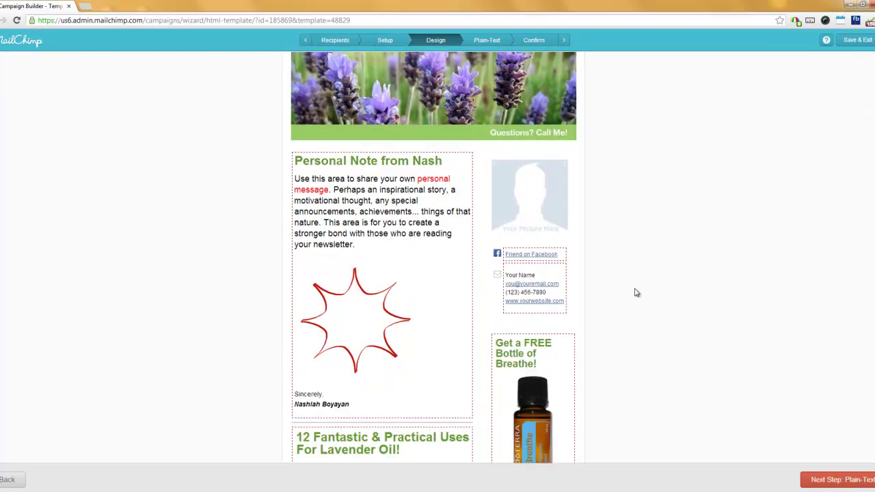
pyautogui.scroll(-3, 636, 292)
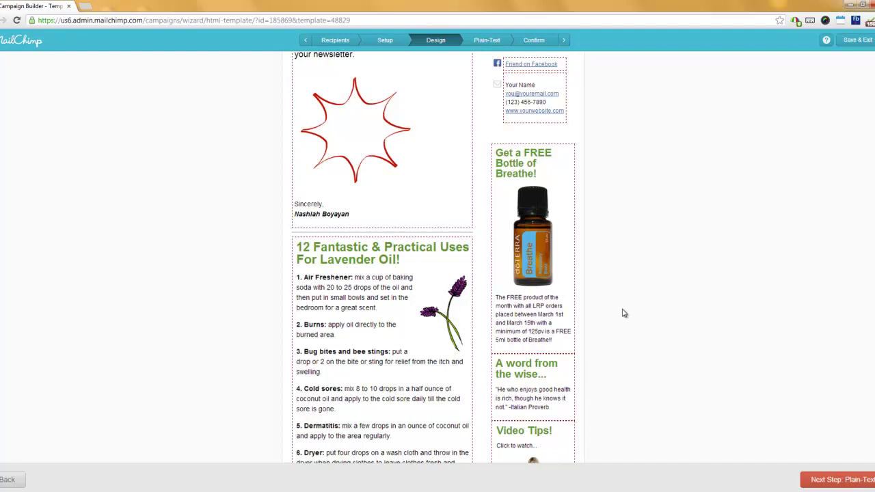
pyautogui.scroll(-2, 623, 313)
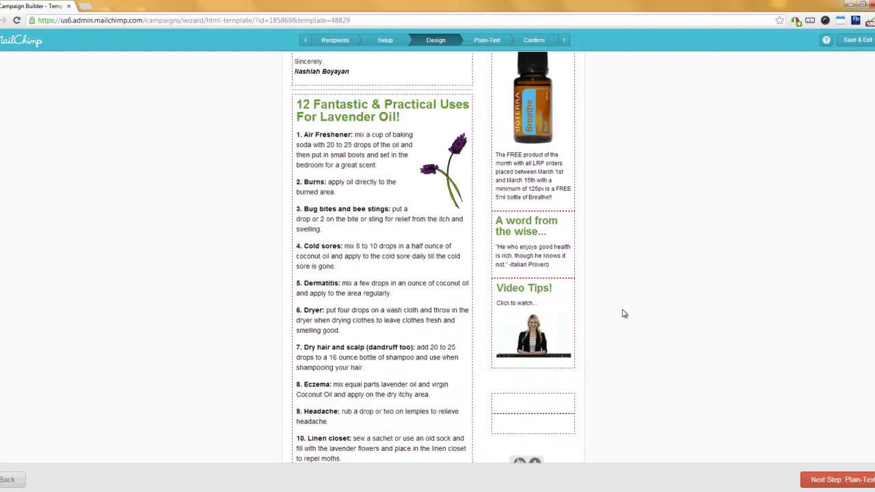
pyautogui.scroll(-5, 623, 313)
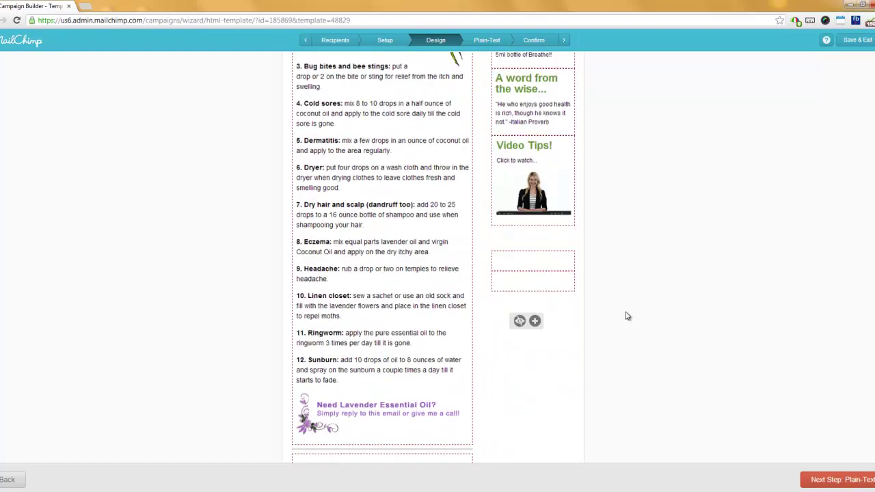
pyautogui.scroll(15, 657, 280)
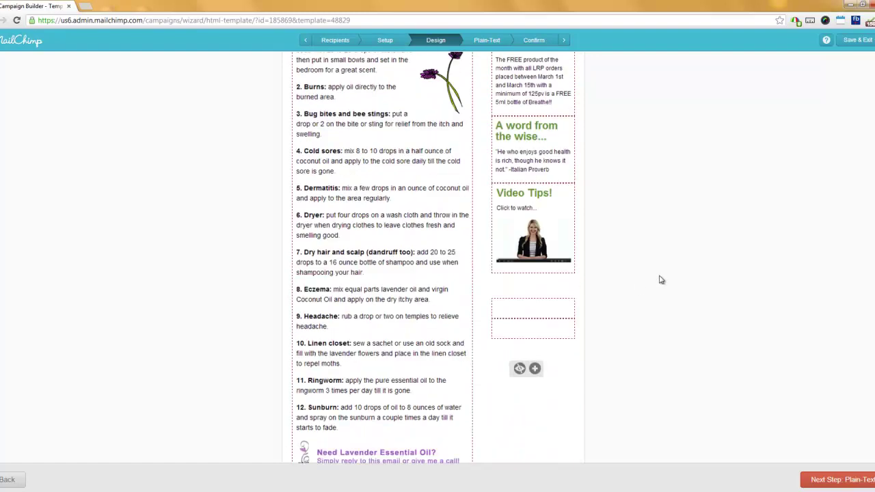
pyautogui.scroll(-5, 657, 288)
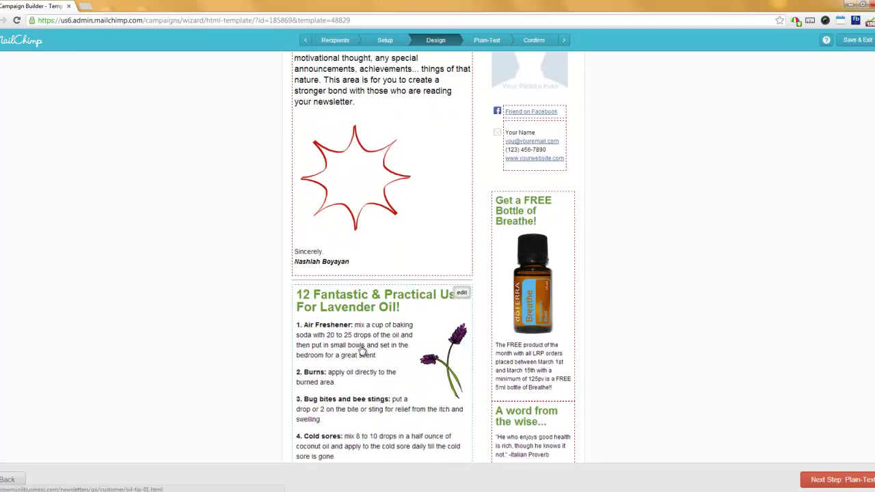
# Open the "12 Fantastic & Practical Uses For Lavender Oil!" block, select all its content, and close the editor without saving
pyautogui.click(462, 293)
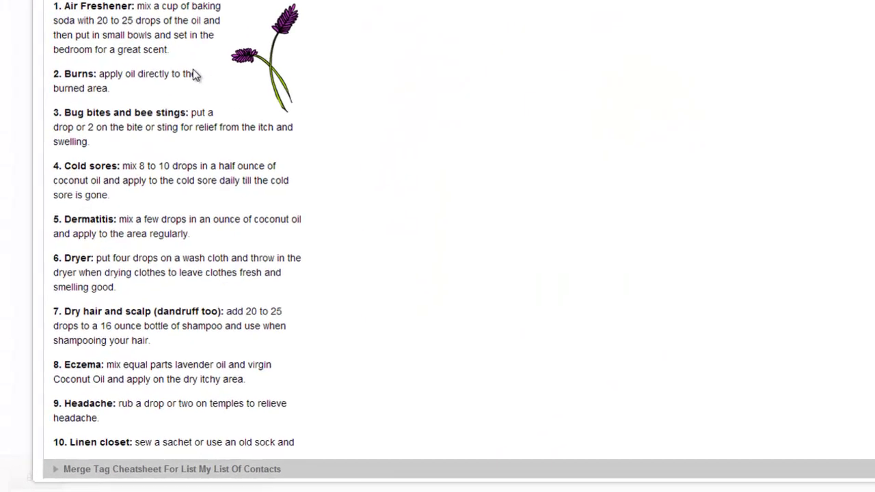
pyautogui.hotkey('ctrl', 'a')
pyautogui.click(448, 62)
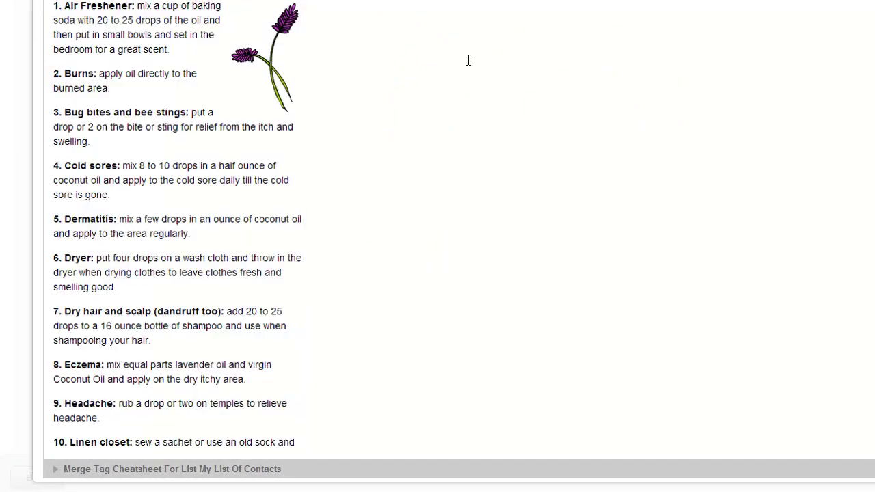
pyautogui.hotkey('ctrl', 'a')
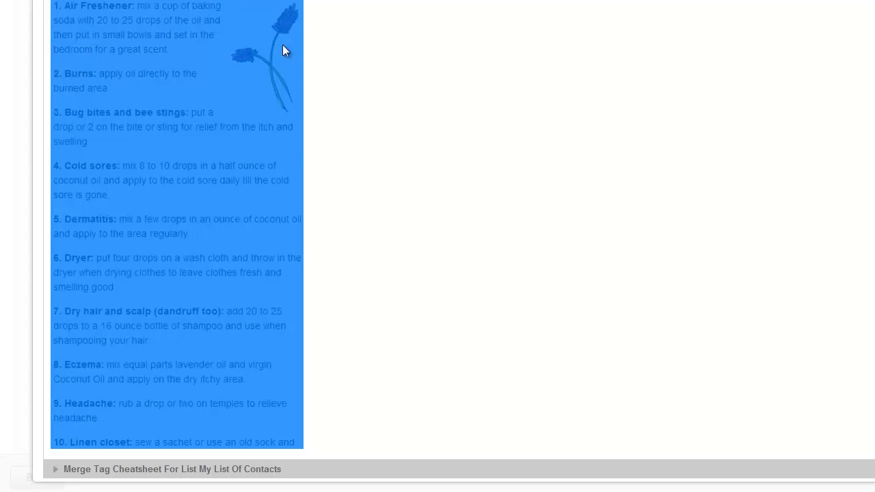
pyautogui.click(326, 44)
pyautogui.hotkey('ctrl', 'a')
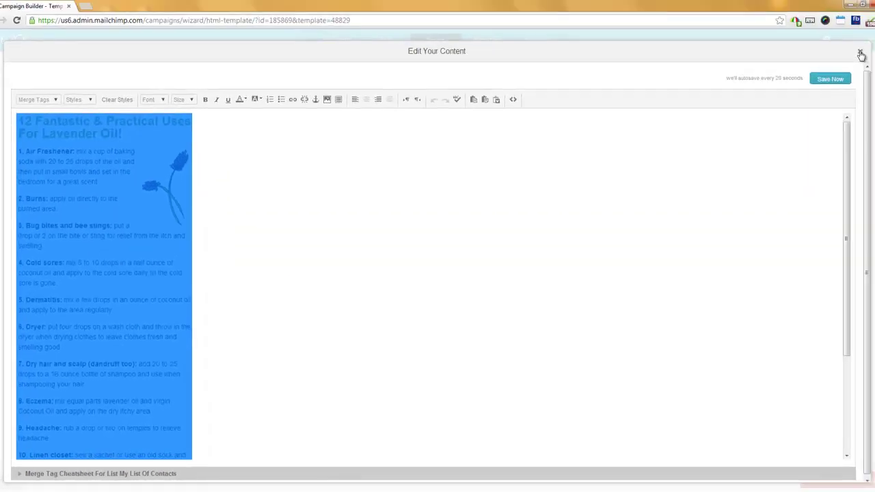
pyautogui.click(860, 55)
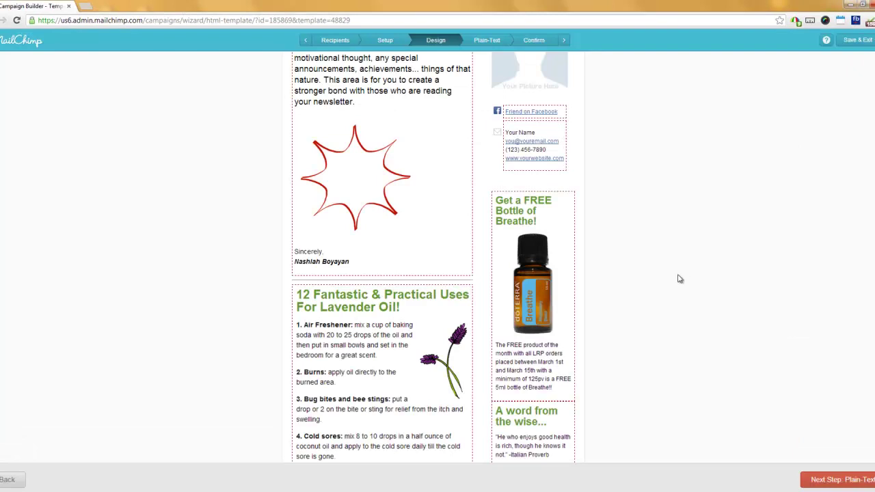
# Replace the name placeholder in the sidebar contact block with the sender's full name and save the block
pyautogui.scroll(2, 679, 279)
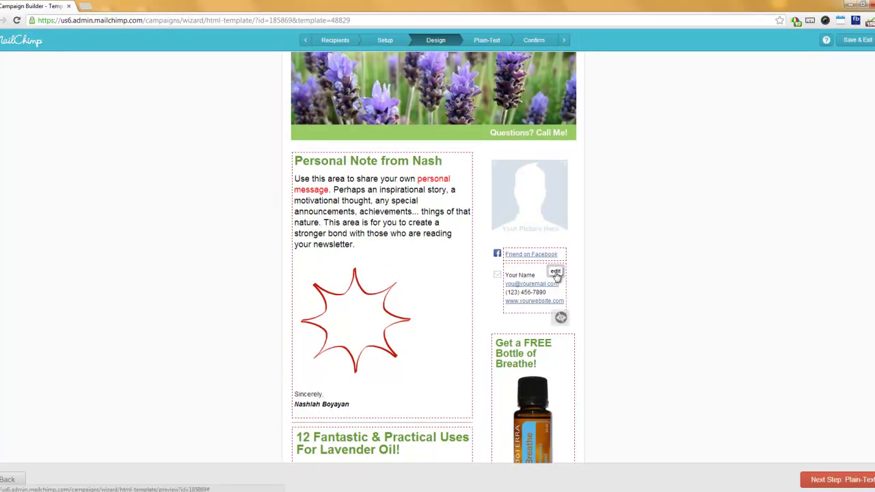
pyautogui.click(556, 273)
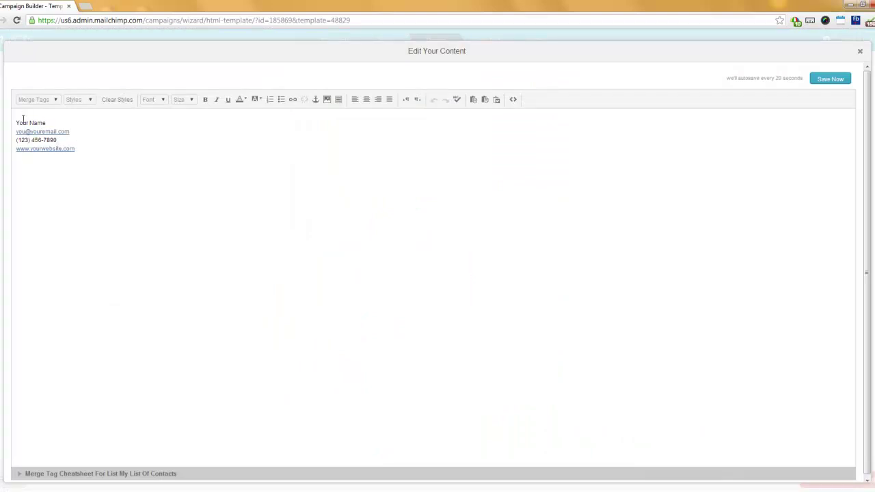
pyautogui.tripleClick(64, 127)
pyautogui.write('Nashlah boyajyan')
pyautogui.click(828, 78)
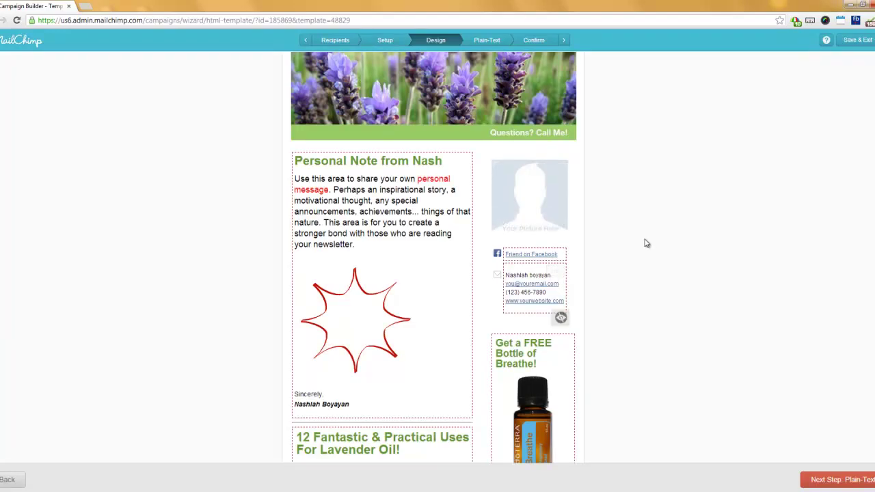
# Open the "March Savings!" block for editing, select all its content, and close the editor without saving
pyautogui.scroll(-15, 485, 330)
pyautogui.scroll(-4, 454, 234)
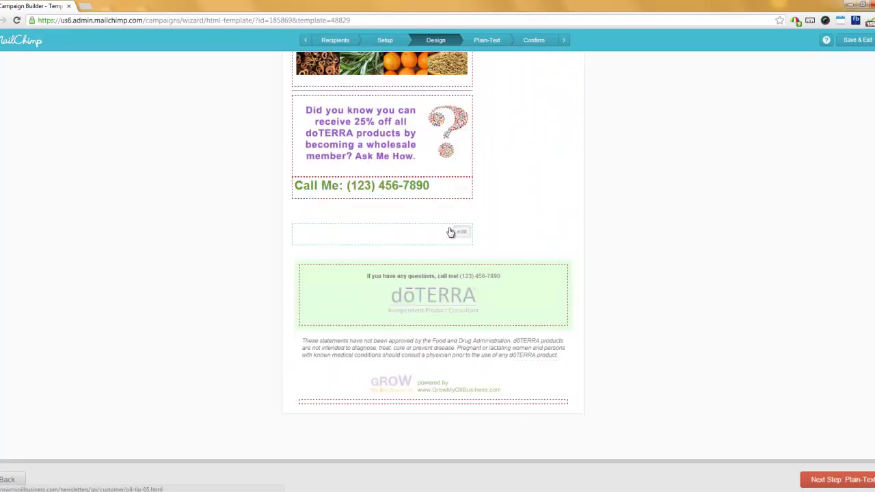
pyautogui.scroll(4, 453, 233)
pyautogui.scroll(3, 451, 232)
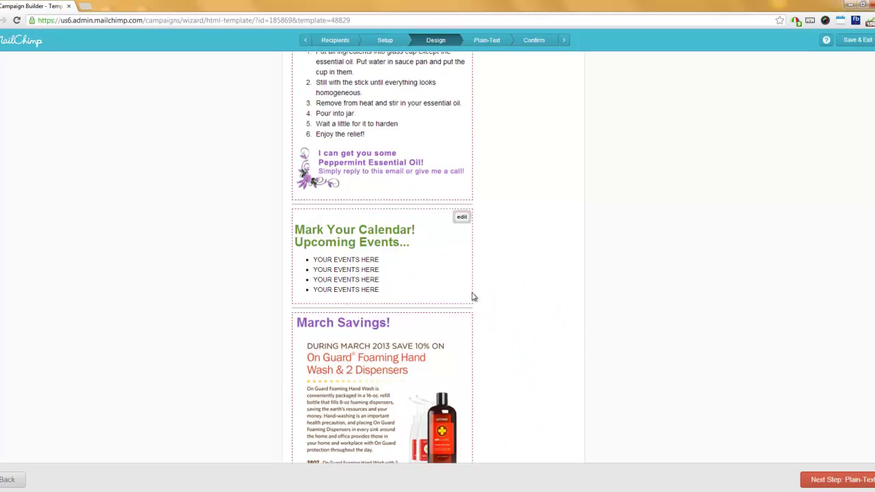
pyautogui.scroll(-2, 472, 297)
pyautogui.click(462, 231)
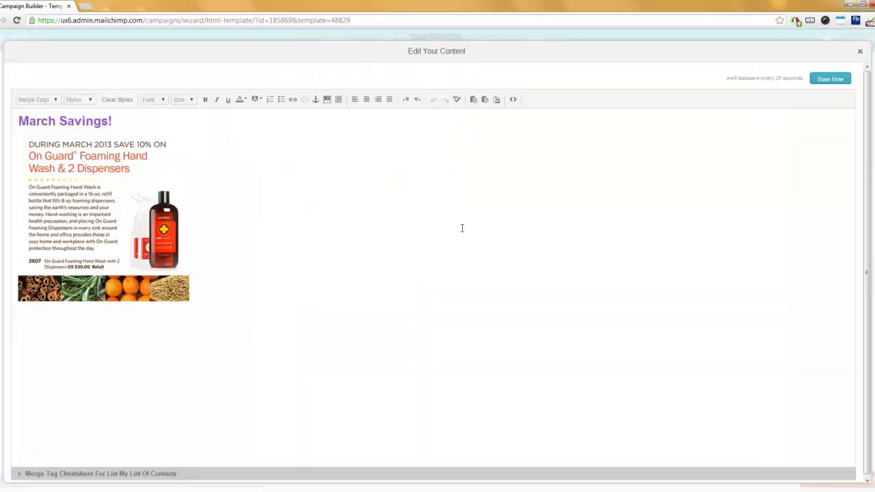
pyautogui.hotkey('ctrl', 'a')
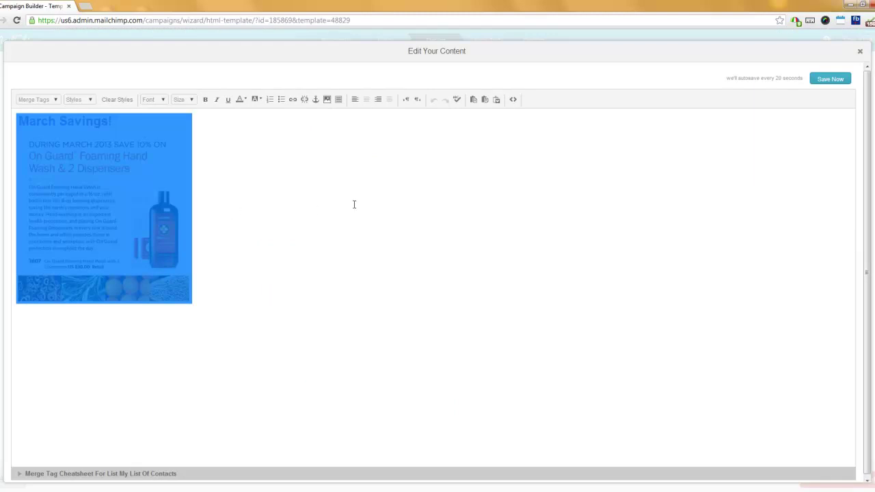
pyautogui.click(859, 52)
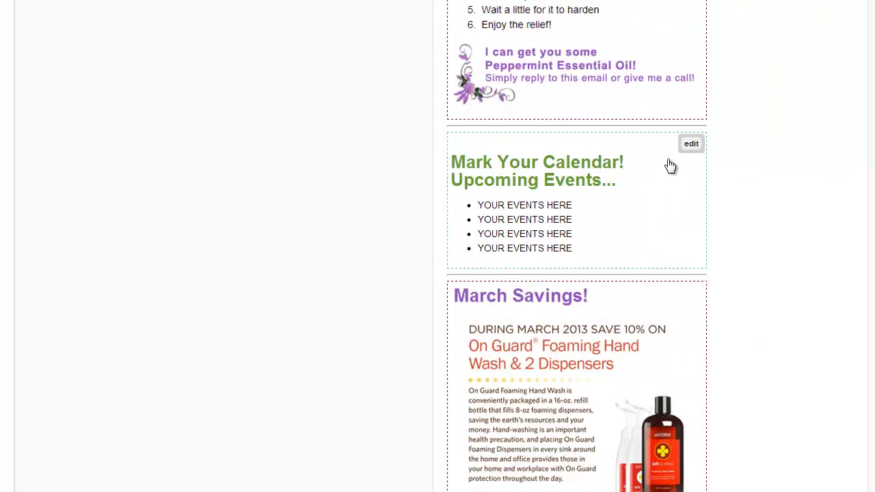
# Open the "Mark Your Calendar! Upcoming Events..." block and replace the first event placeholder with "Medicine Cabinet Makeover"
pyautogui.click(691, 144)
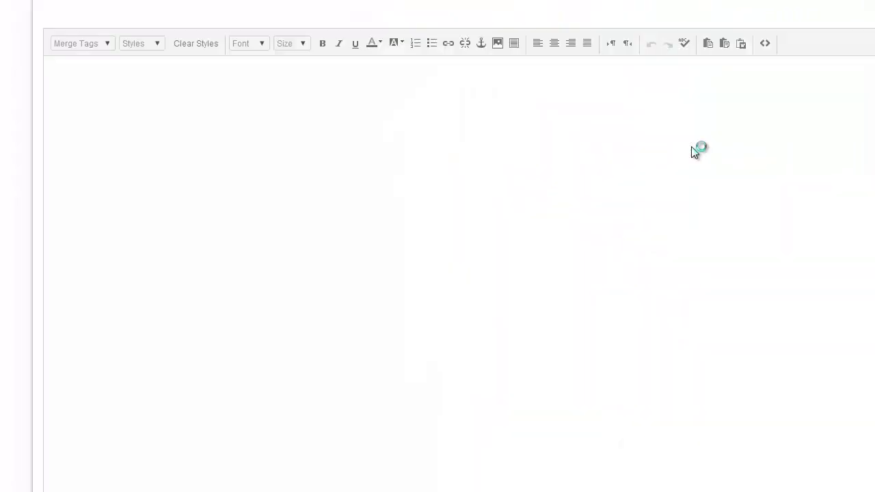
pyautogui.click(130, 115)
pyautogui.write('gdfgdfg')
pyautogui.moveTo(243, 114); pyautogui.dragTo(82, 115)
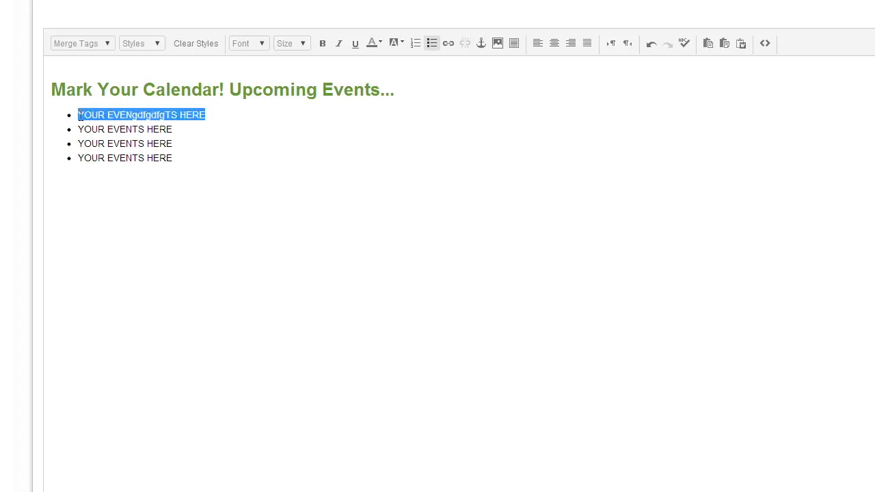
pyautogui.write('Me')
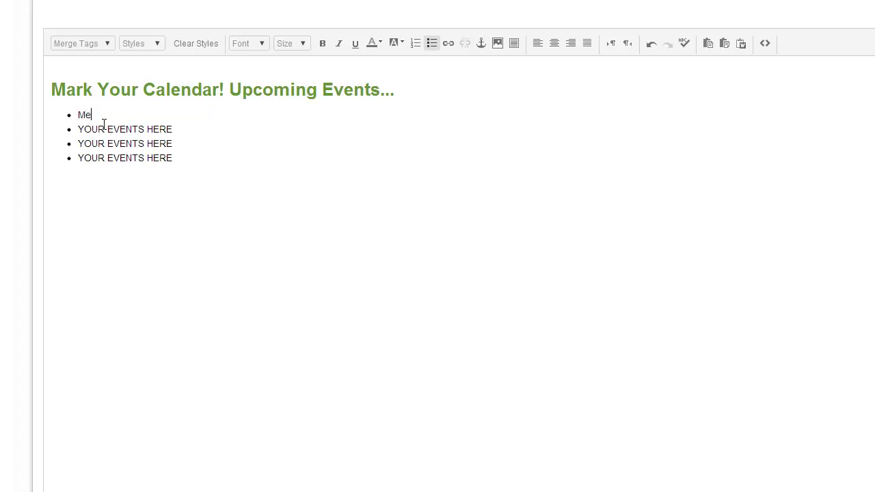
pyautogui.write('dicine Cabinet Makeover')
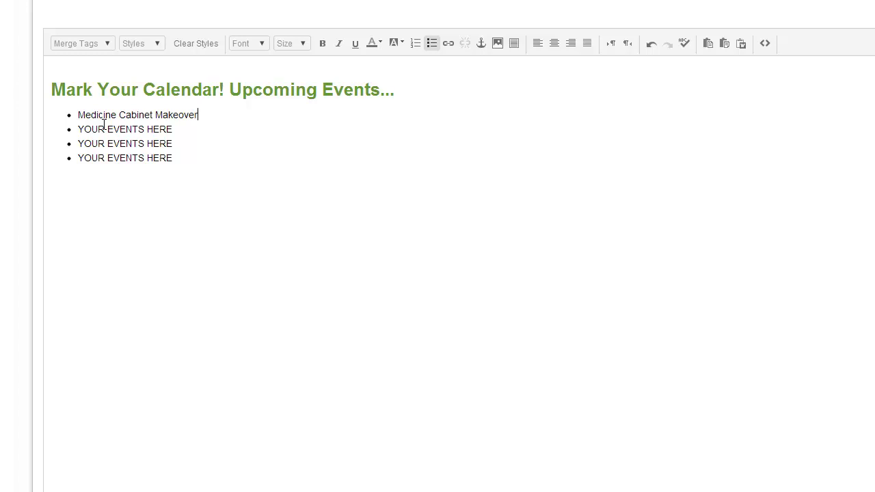
pyautogui.press('Return')
pyautogui.press('Return')
pyautogui.press('BackSpace')
pyautogui.press('Delete')
pyautogui.press('Delete')
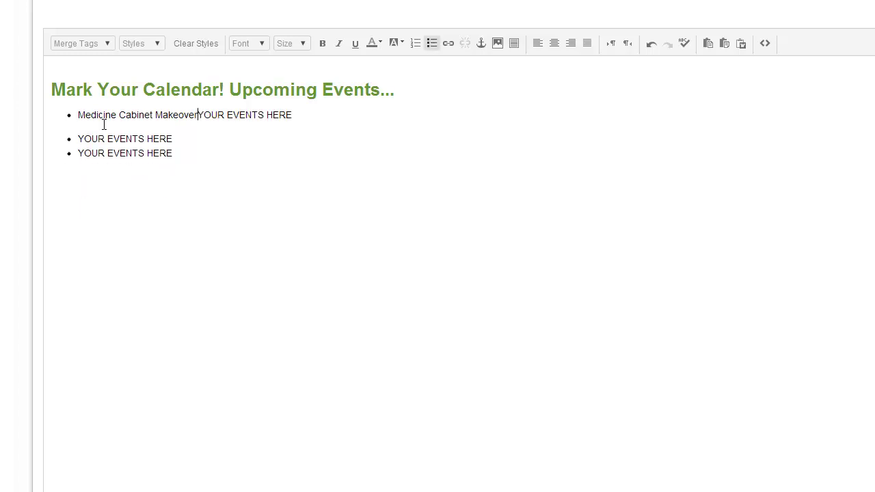
pyautogui.press('Return')
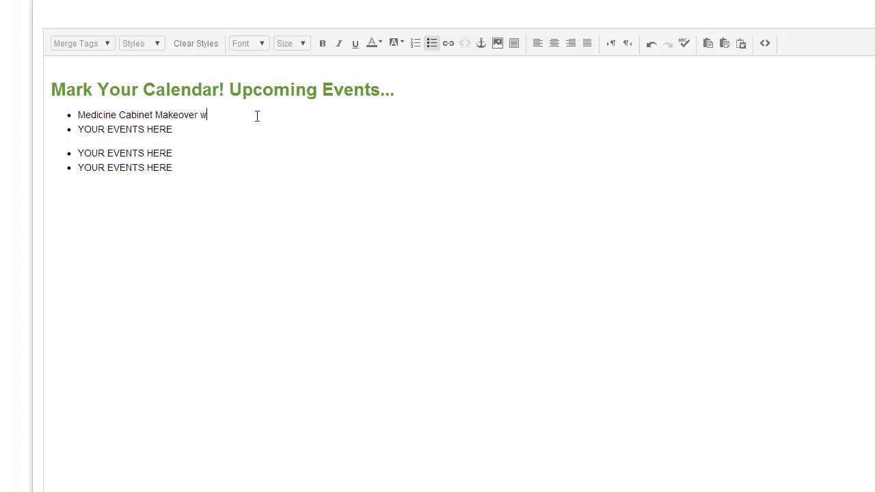
pyautogui.write('mywebsite.com')
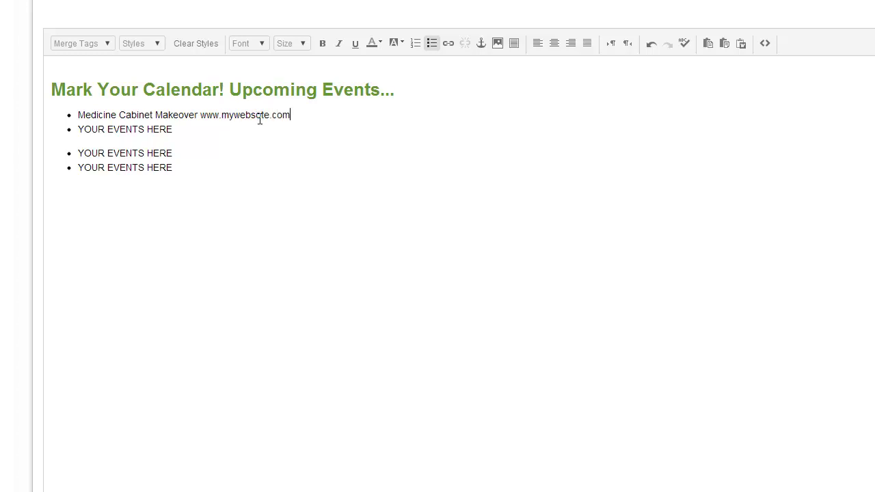
pyautogui.click(262, 115)
pyautogui.press('BackSpace')
pyautogui.write('i')
pyautogui.moveTo(203, 115); pyautogui.dragTo(284, 112)
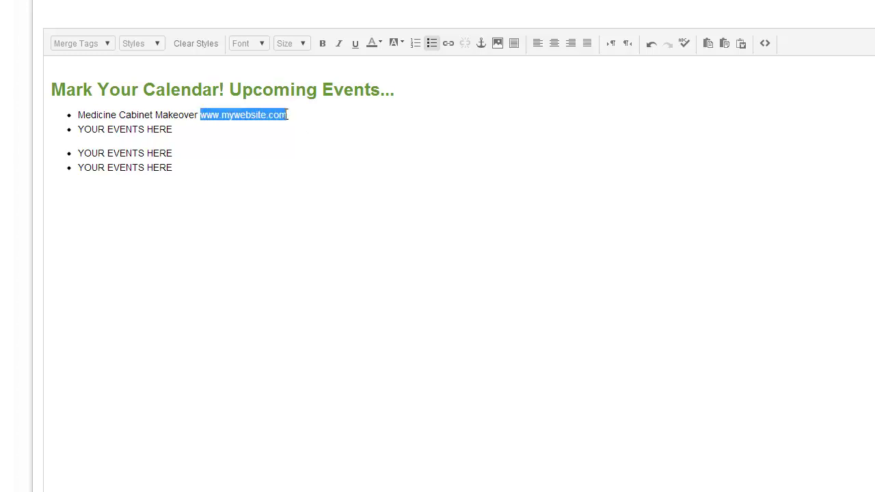
pyautogui.click(447, 44)
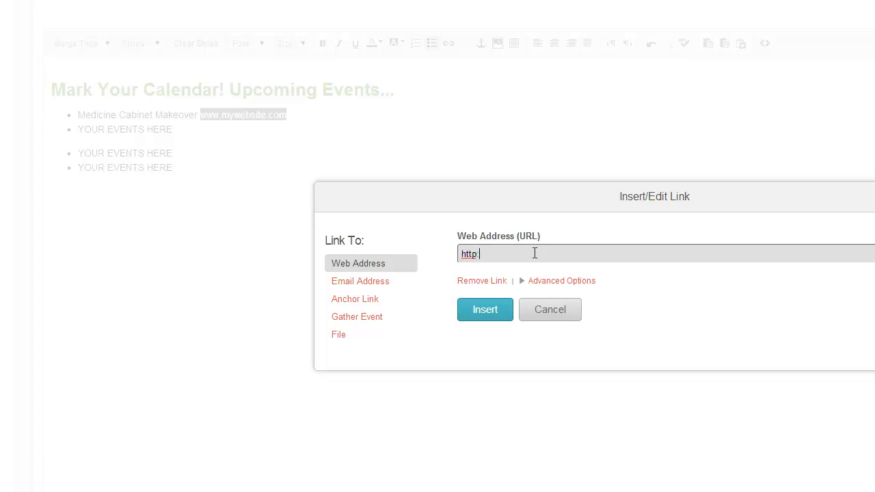
pyautogui.write('mt')
pyautogui.write('ywebsite.com')
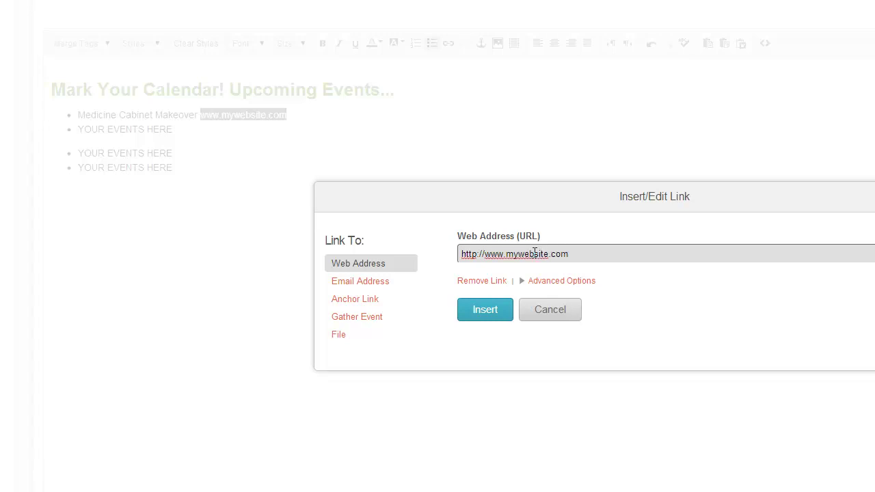
pyautogui.click(489, 311)
# Move the website link onto its own line beneath "Medicine Cabinet Makeover" within the same bullet and save the block
pyautogui.click(372, 230)
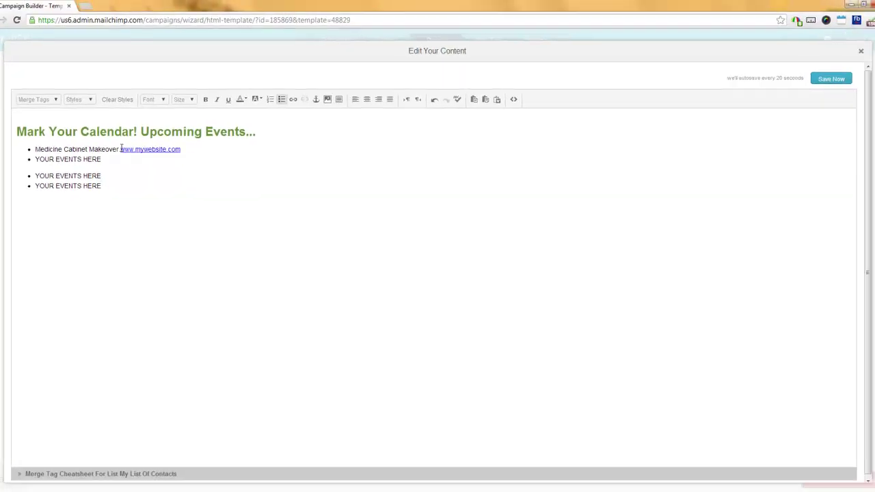
pyautogui.hotkey('shift', 'Return')
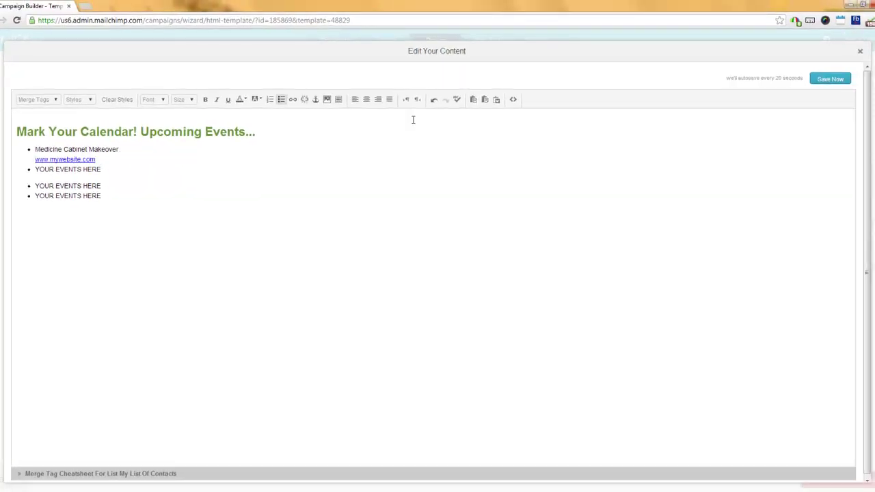
pyautogui.click(830, 78)
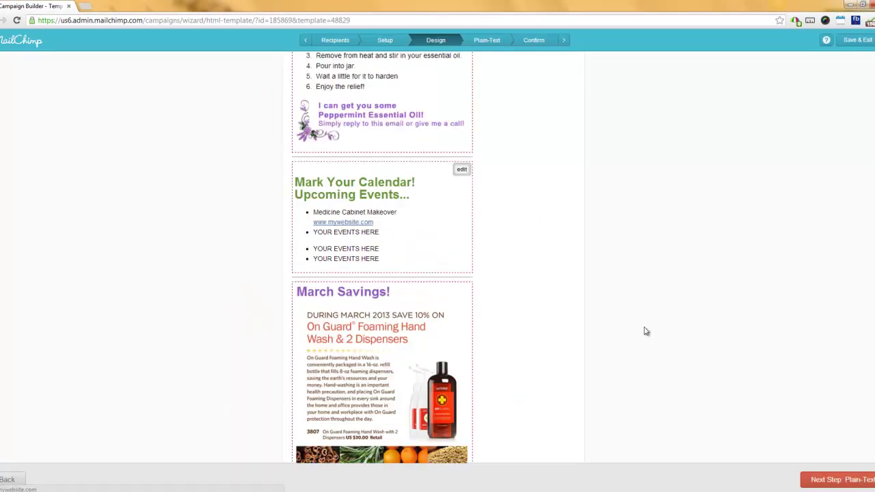
# Replace the last seven digits of the phone number in the "Call Me" block with the sender's own and save it
pyautogui.scroll(-5, 599, 335)
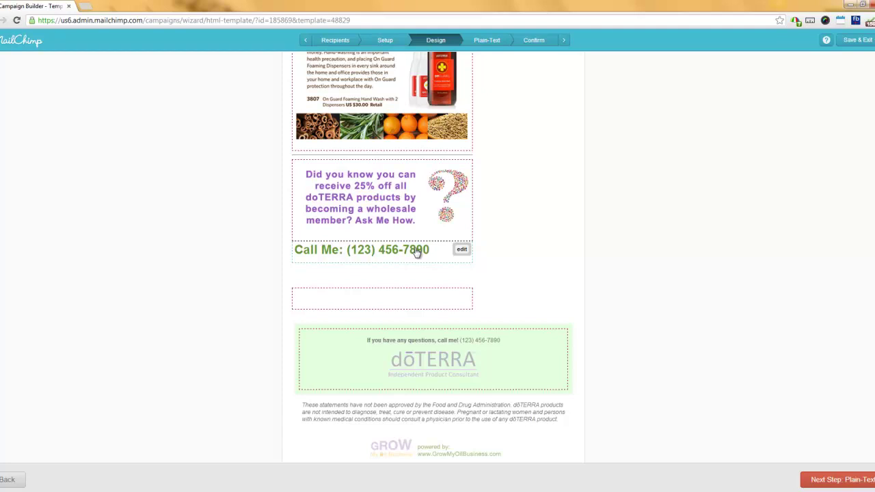
pyautogui.click(462, 249)
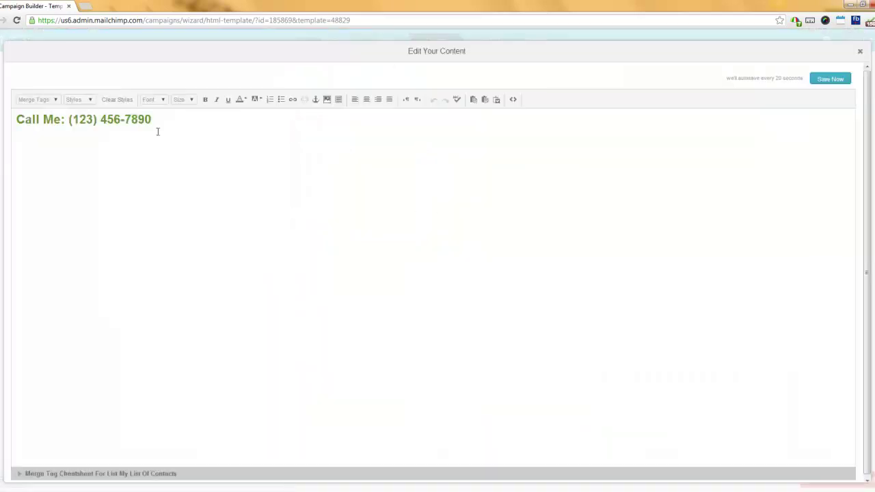
pyautogui.moveTo(101, 122); pyautogui.dragTo(151, 120)
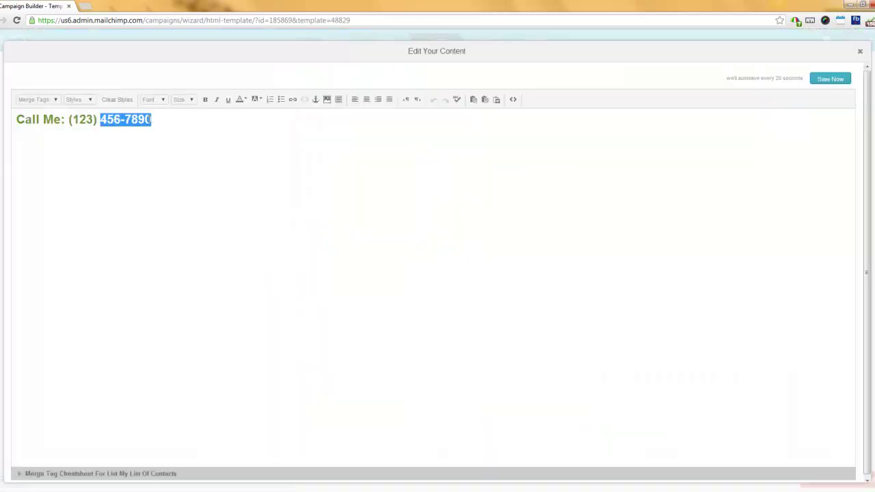
pyautogui.write('842-9765')
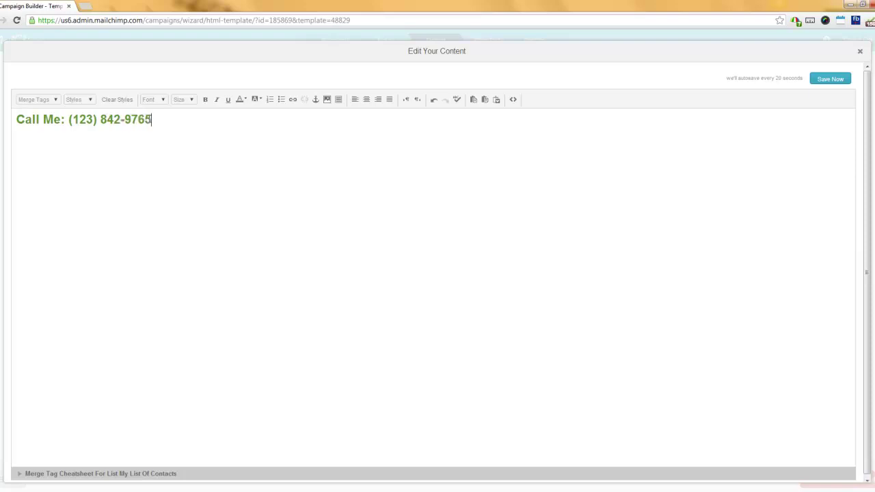
pyautogui.click(832, 80)
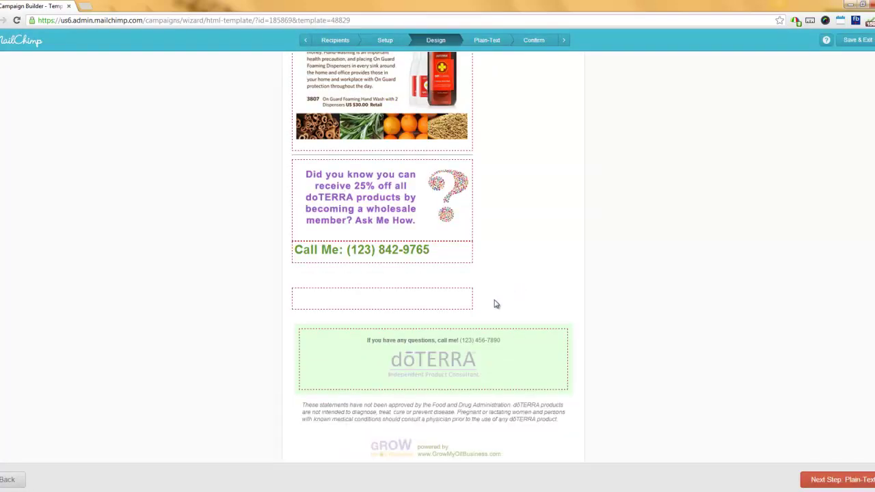
# Open the personal note block at the start of the newsletter for editing and close it without changes
pyautogui.scroll(-1, 786, 305)
pyautogui.scroll(15, 437, 273)
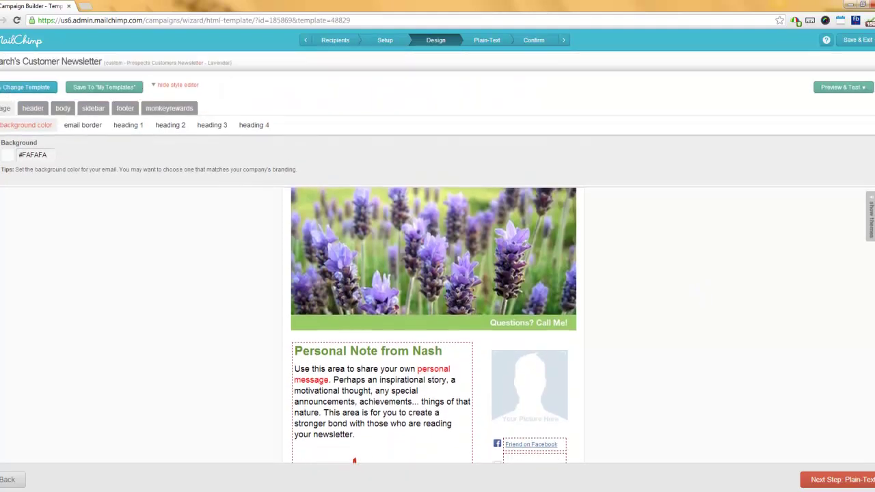
pyautogui.scroll(-3, 651, 67)
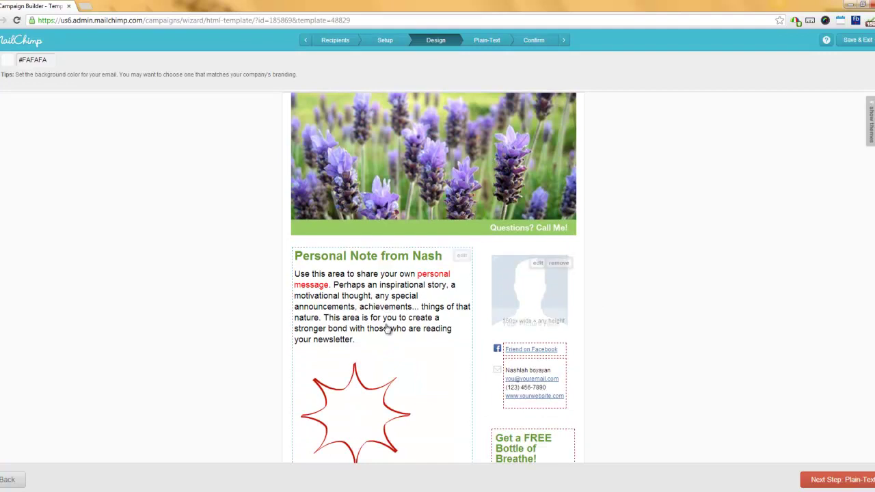
pyautogui.click(462, 255)
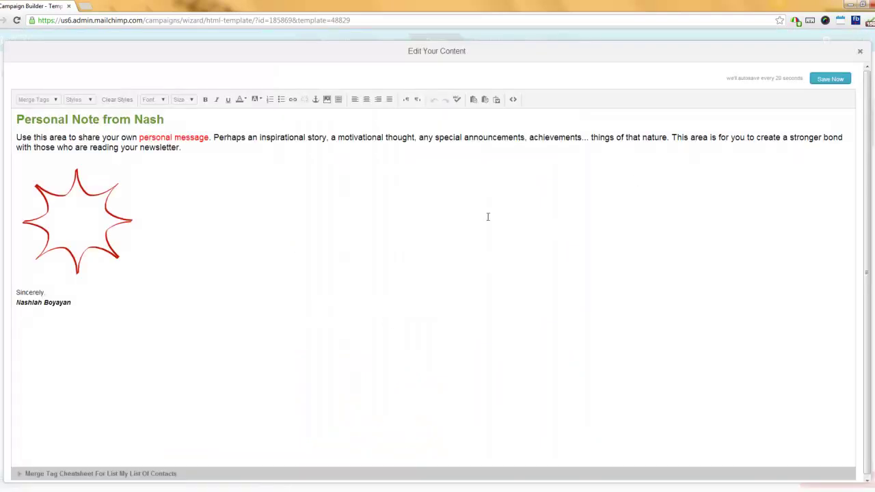
pyautogui.click(859, 52)
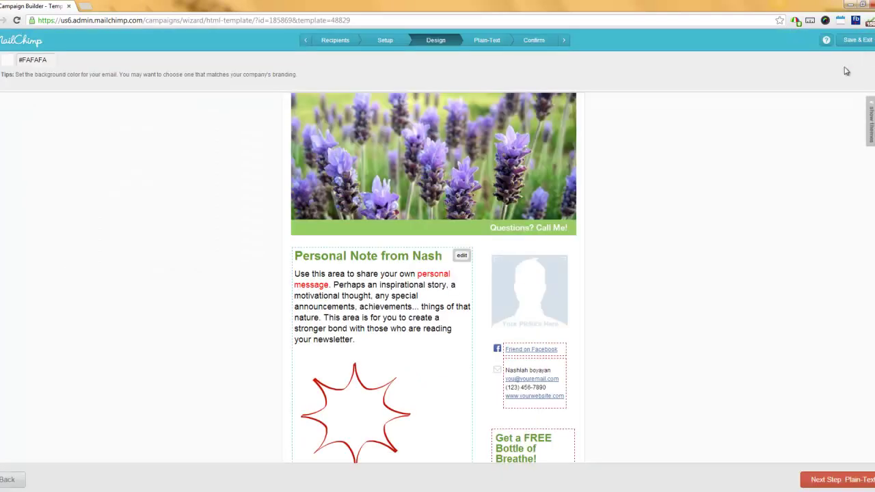
# Open the image upload for the sidebar picture placeholder, close it without choosing a file, and look over the sidebar content
pyautogui.moveTo(555, 301)
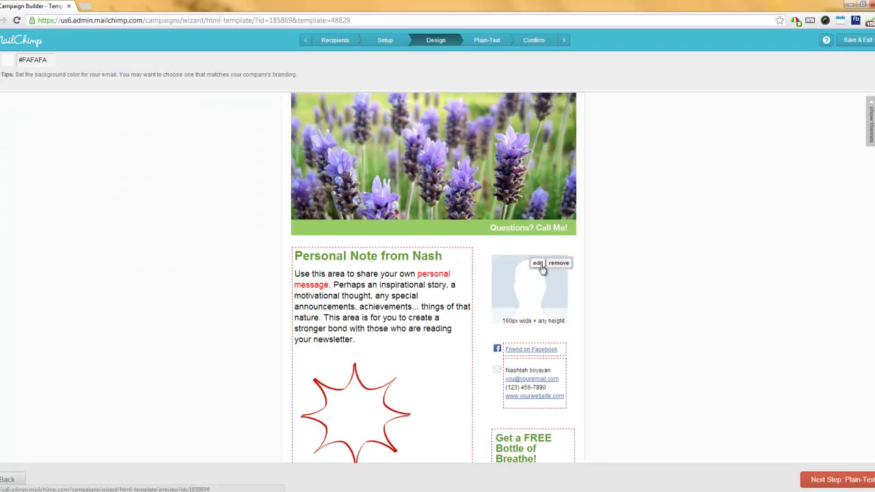
pyautogui.click(537, 264)
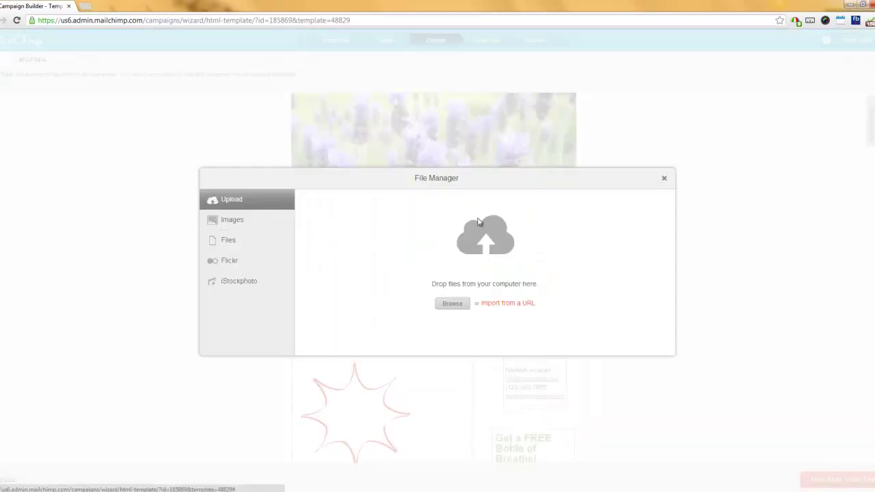
pyautogui.click(664, 178)
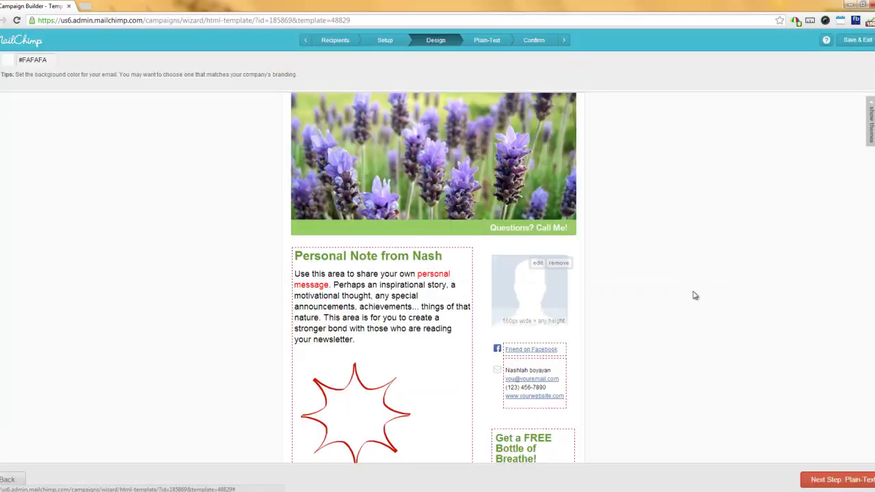
pyautogui.scroll(-2, 693, 296)
pyautogui.scroll(-2, 677, 328)
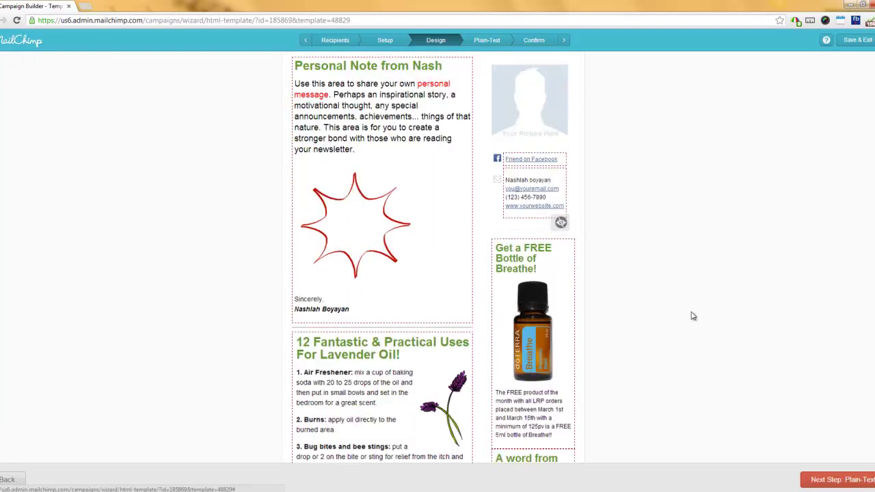
pyautogui.scroll(-1, 693, 311)
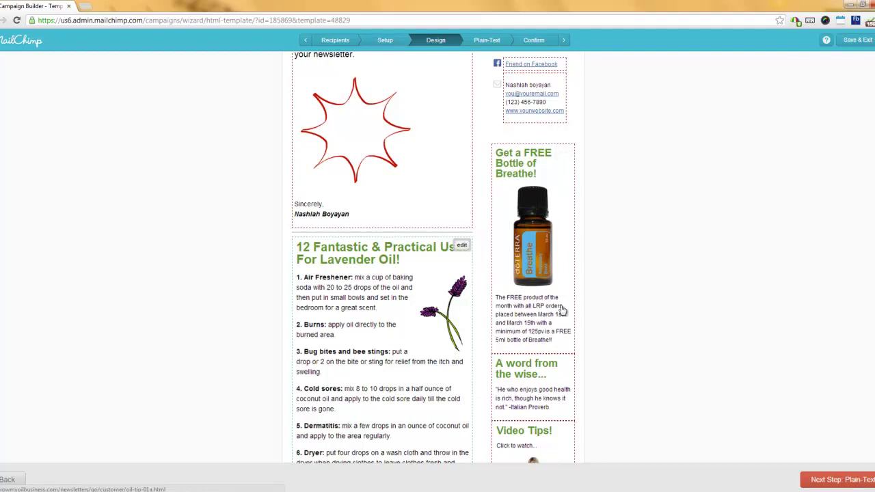
# Clear all content from the "Mark Your Calendar! Upcoming Events..." block and save it empty
pyautogui.scroll(2, 646, 331)
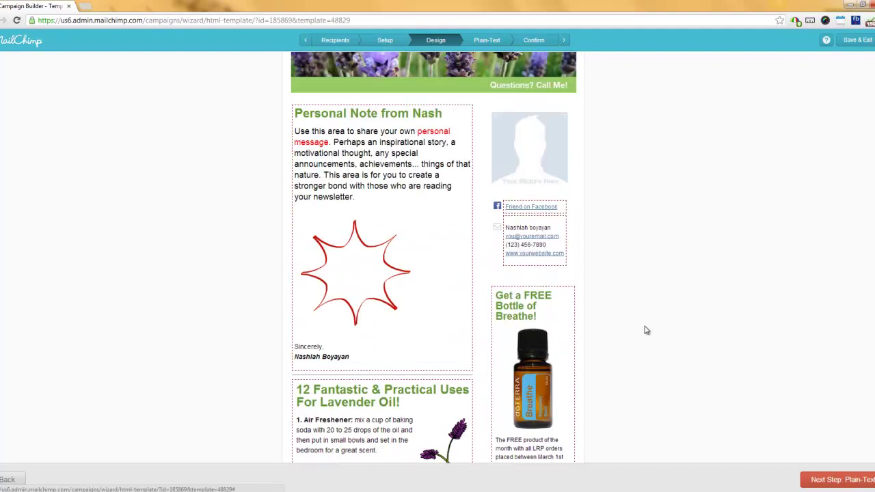
pyautogui.scroll(1, 645, 331)
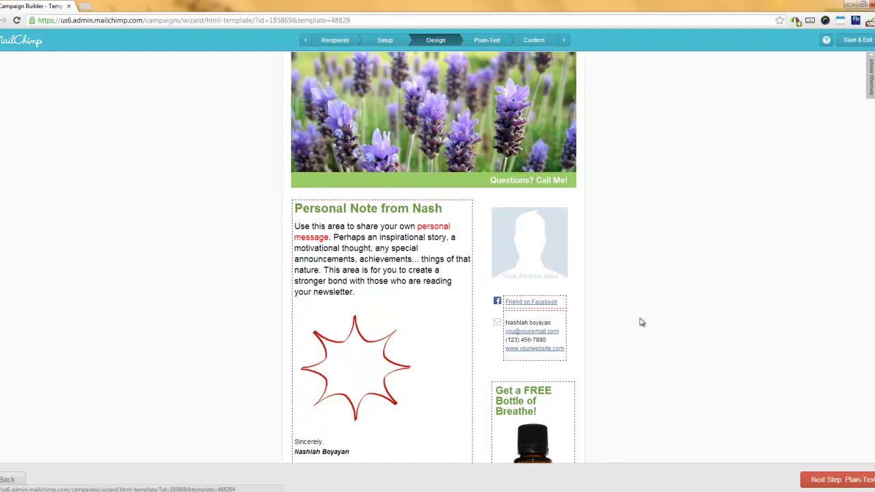
pyautogui.scroll(-15, 641, 321)
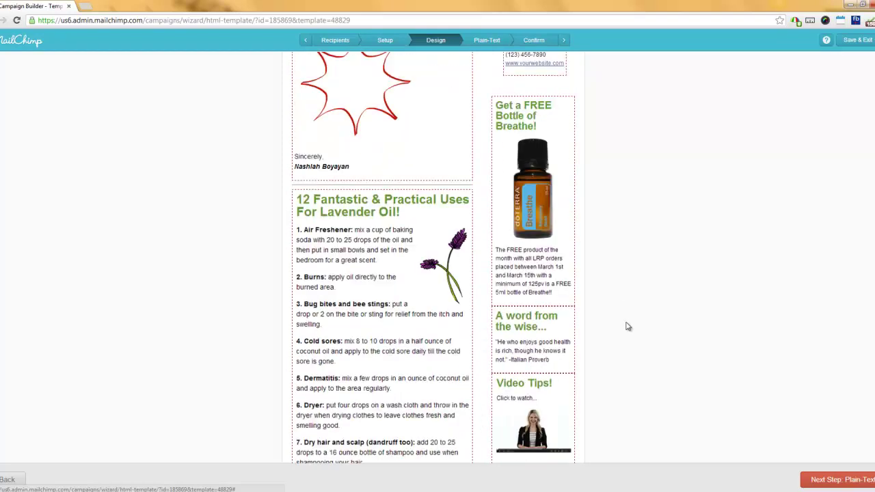
pyautogui.scroll(-6, 641, 307)
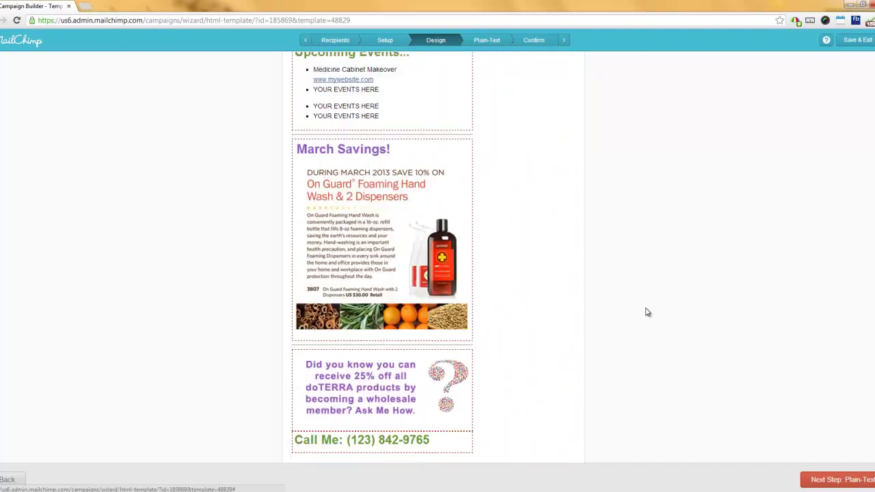
pyautogui.scroll(2, 646, 312)
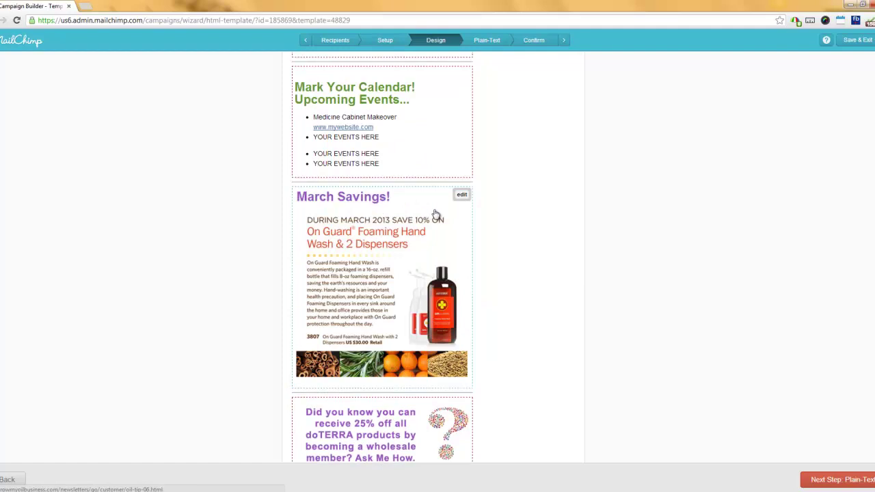
pyautogui.scroll(1, 450, 119)
pyautogui.scroll(2, 450, 120)
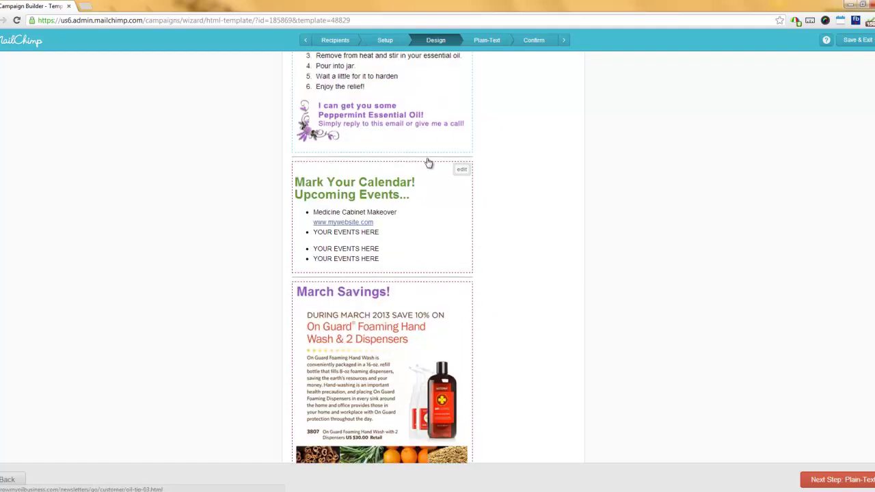
pyautogui.click(471, 242)
pyautogui.click(483, 293)
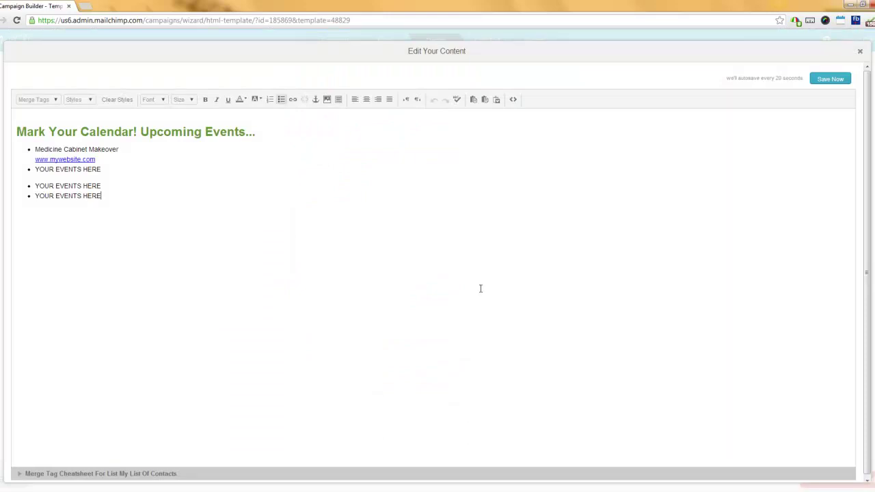
pyautogui.hotkey('ctrl', 'a')
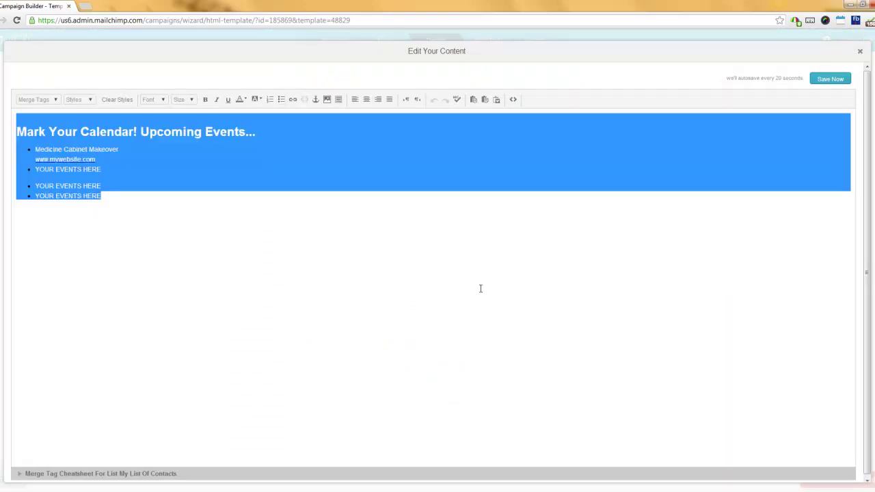
pyautogui.press('Delete')
pyautogui.click(828, 79)
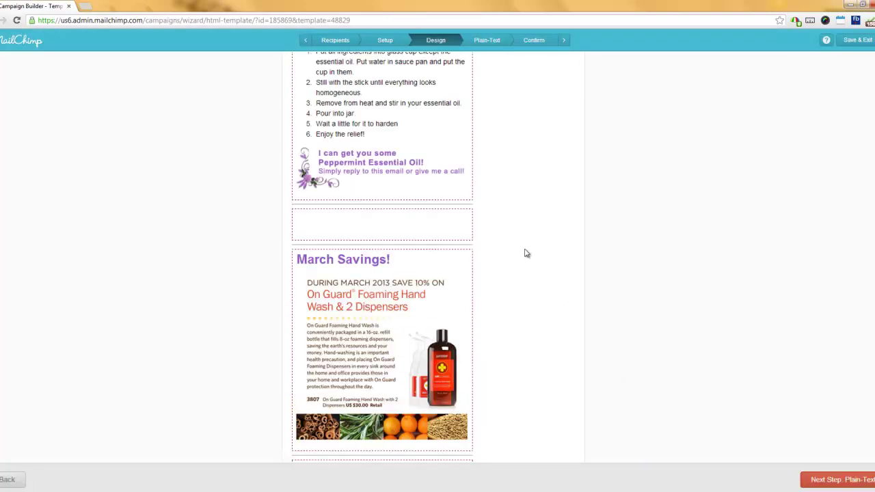
# Delete everything in the "Beet Root Recipe" block and save the emptied block
pyautogui.scroll(3, 627, 281)
pyautogui.scroll(12, 627, 281)
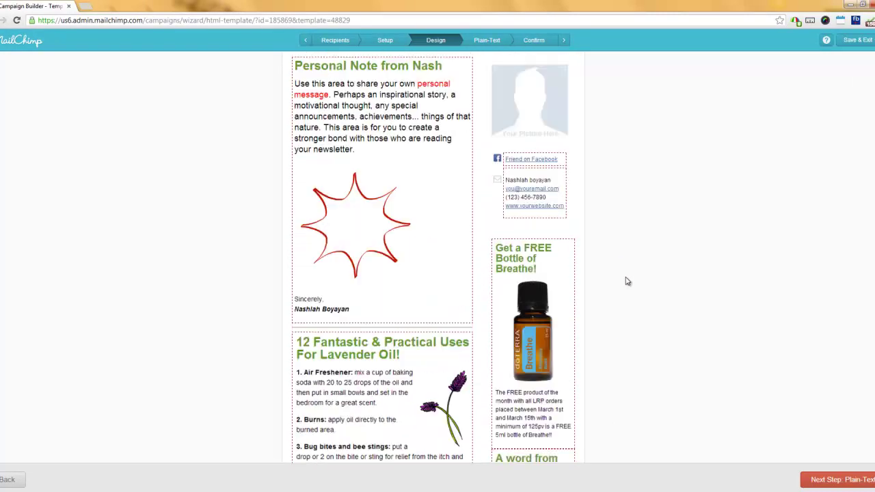
pyautogui.scroll(1, 627, 281)
pyautogui.scroll(3, 627, 281)
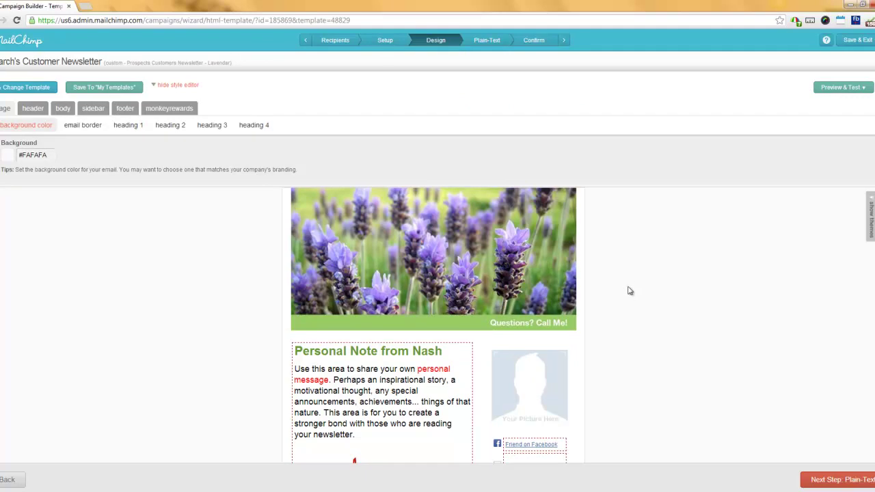
pyautogui.scroll(-5, 630, 290)
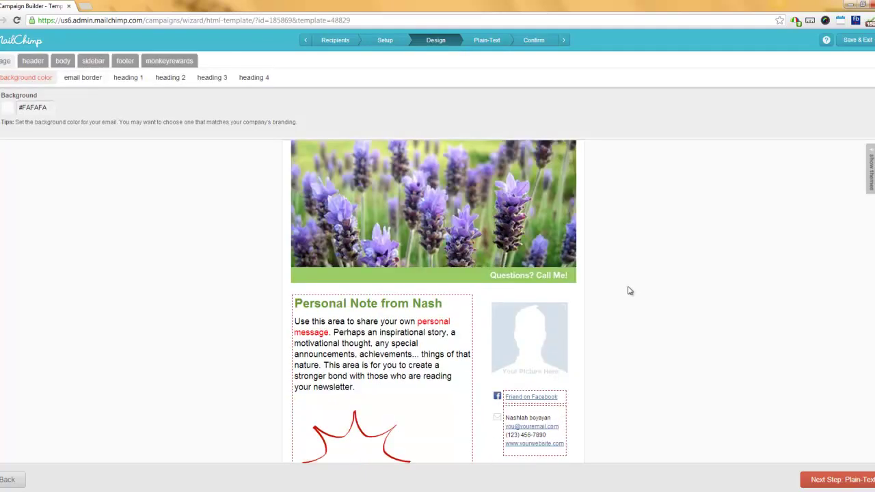
pyautogui.scroll(-3, 839, 231)
pyautogui.scroll(3, 433, 257)
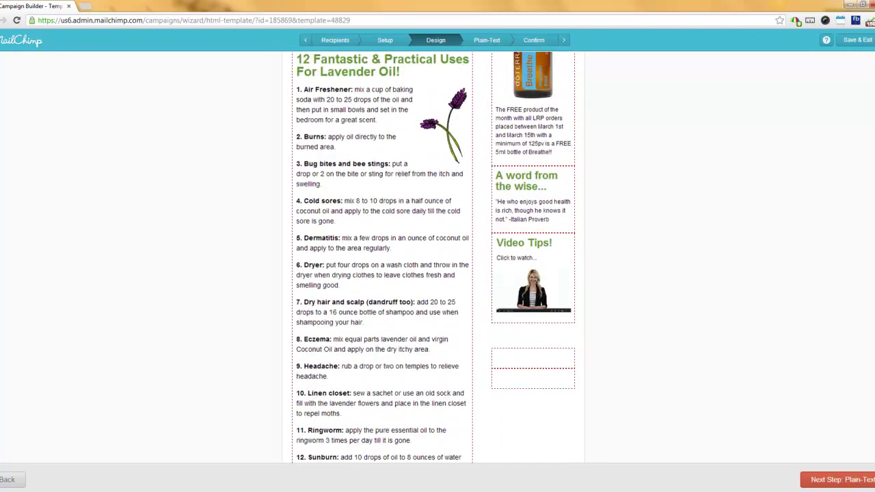
pyautogui.scroll(-2, 433, 257)
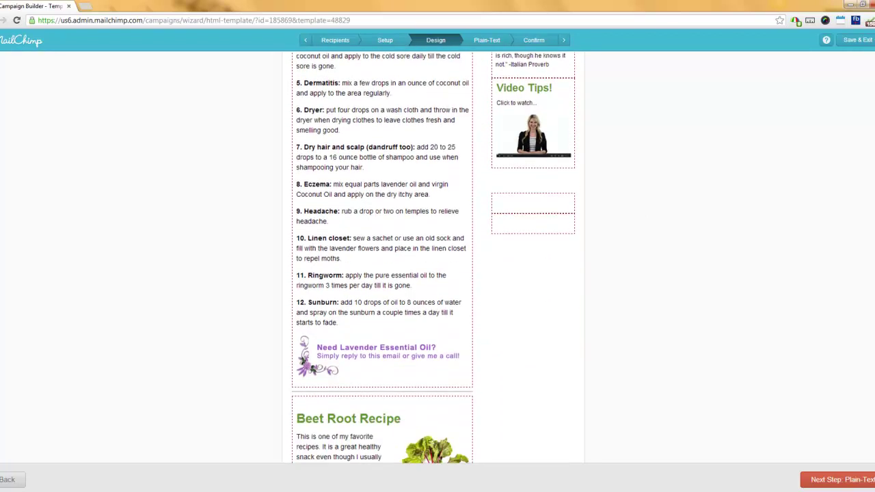
pyautogui.scroll(-3, 433, 259)
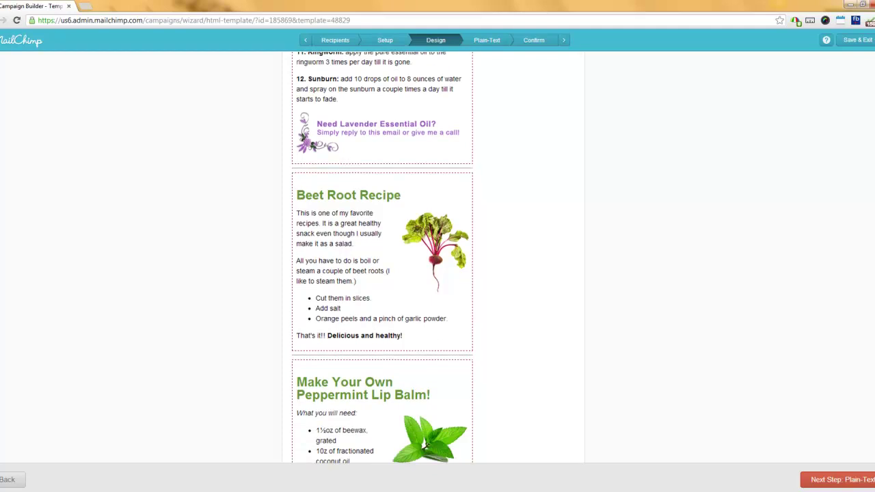
pyautogui.moveTo(390, 215)
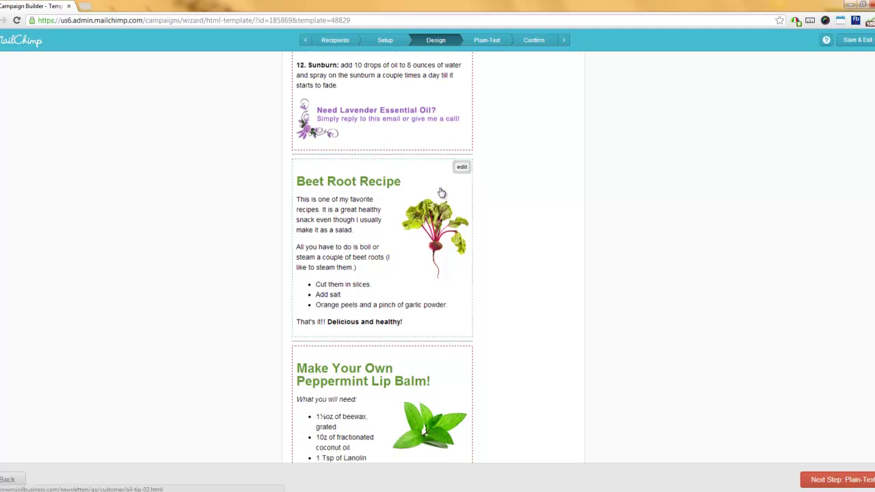
pyautogui.click(462, 167)
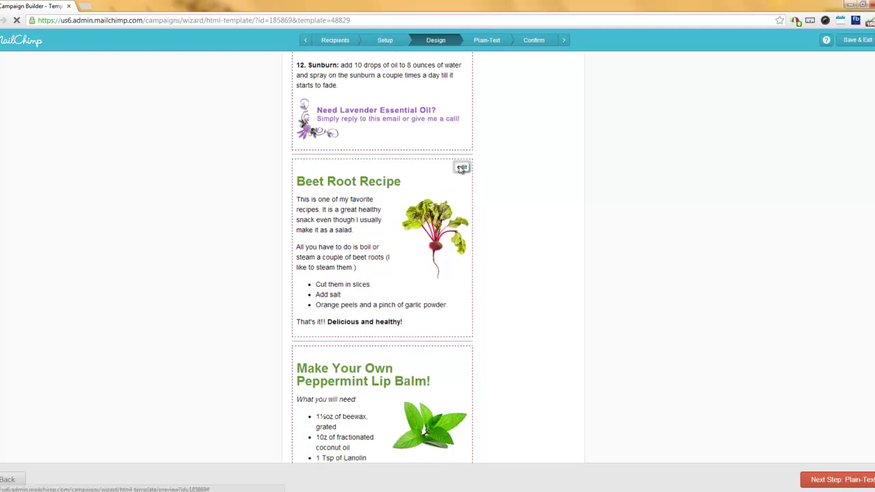
pyautogui.hotkey('ctrl', 'a')
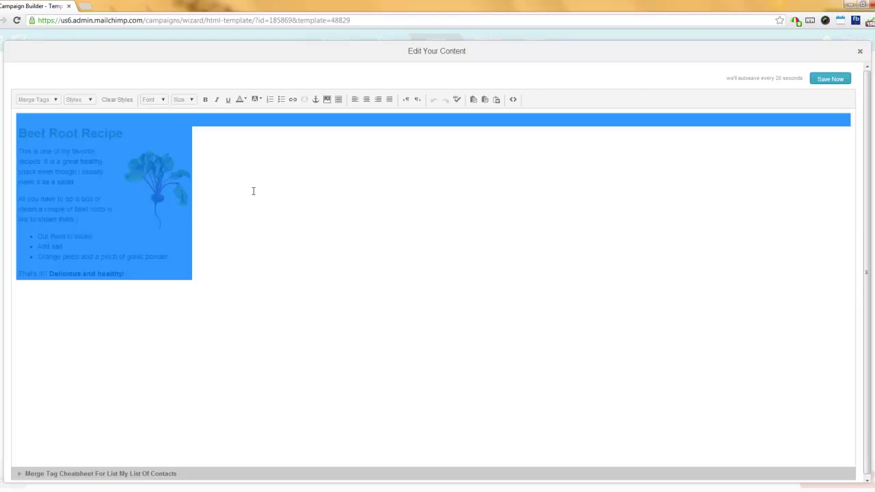
pyautogui.press('Delete')
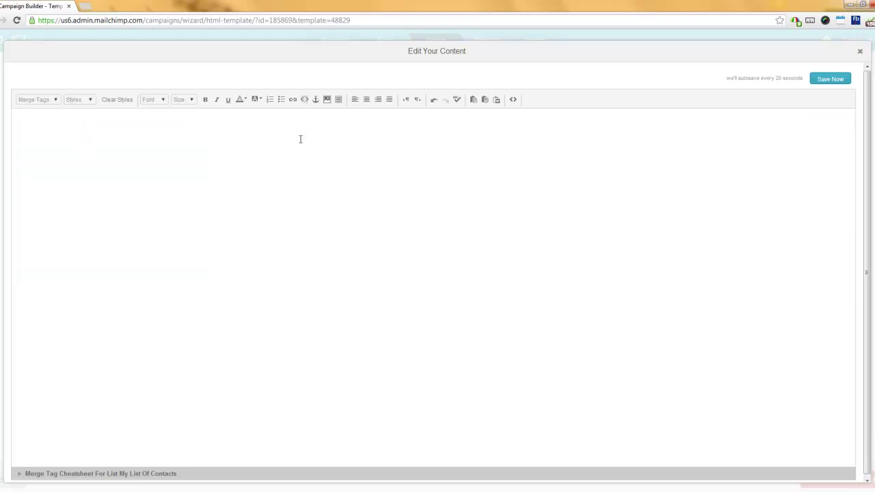
pyautogui.click(814, 82)
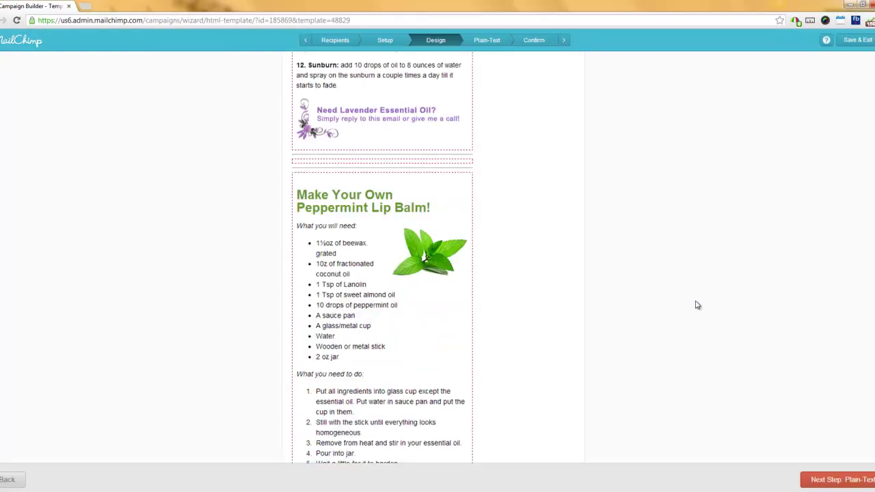
# Look over the remaining newsletter content, then advance past the plain-text version to the campaign's confirmation page
pyautogui.scroll(3, 697, 305)
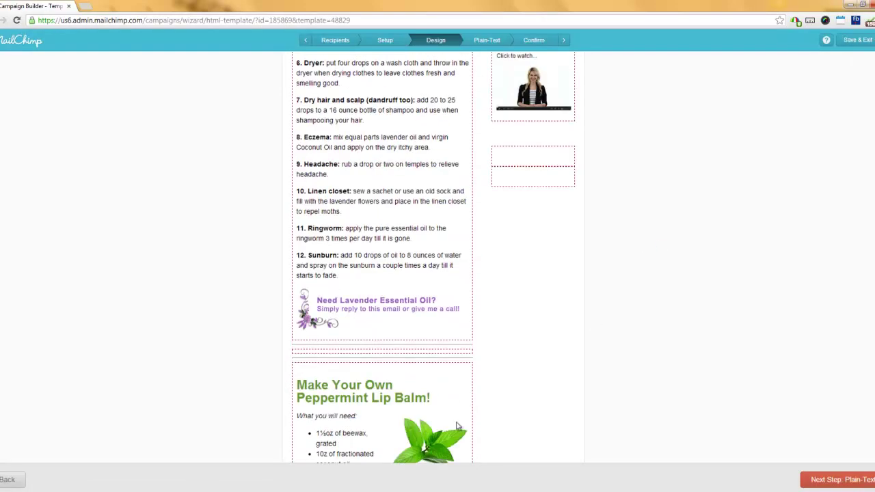
pyautogui.scroll(7, 633, 318)
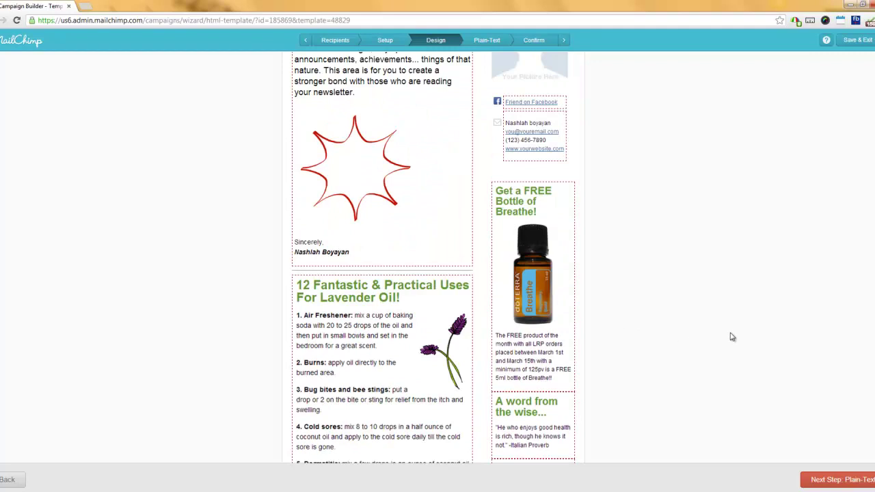
pyautogui.scroll(-2, 755, 348)
pyautogui.scroll(-1, 434, 257)
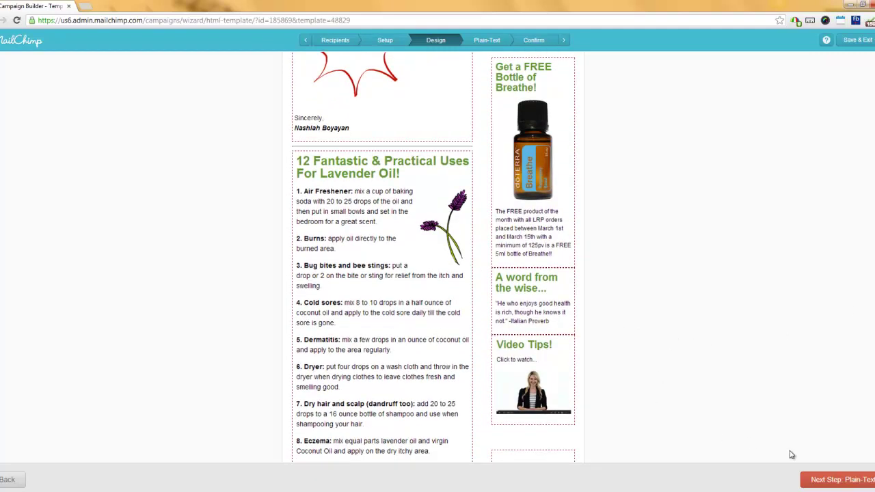
pyautogui.click(821, 481)
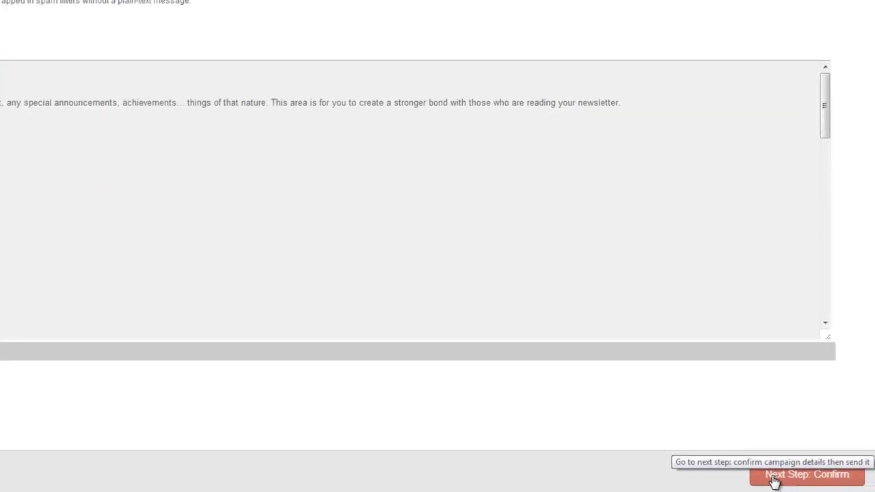
pyautogui.click(837, 481)
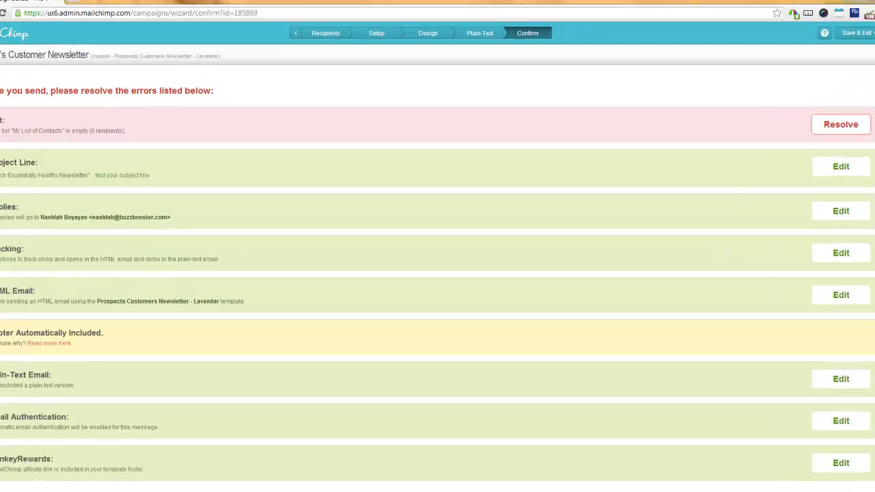
# Examine the contact list error and the remaining pre-delivery checks on the confirmation page
pyautogui.moveTo(3, 126); pyautogui.dragTo(33, 127)
pyautogui.click(144, 125)
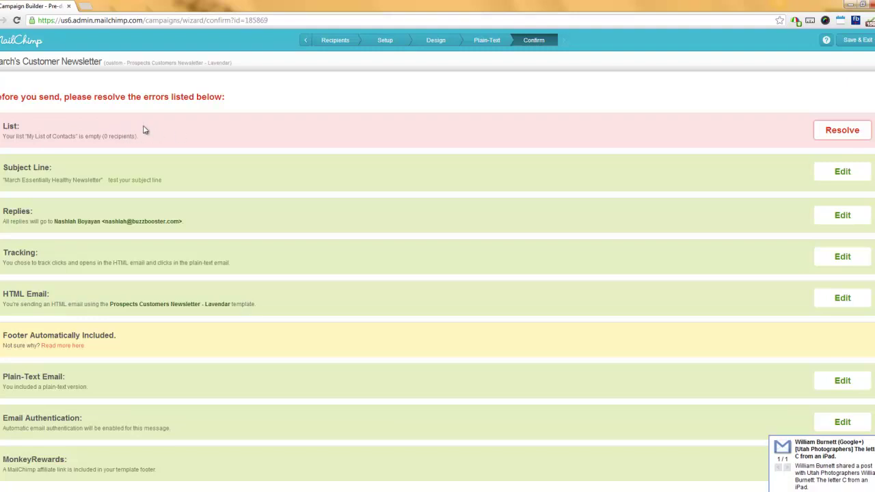
pyautogui.scroll(-1, 146, 143)
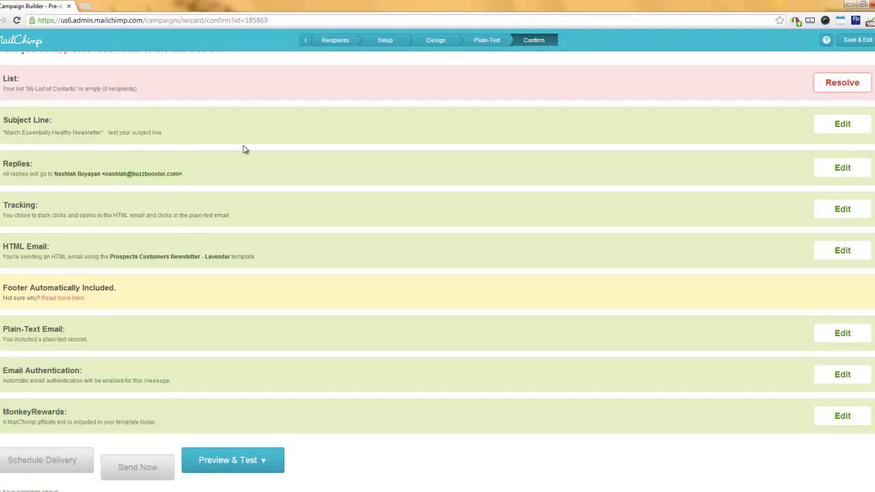
pyautogui.scroll(-1, 246, 158)
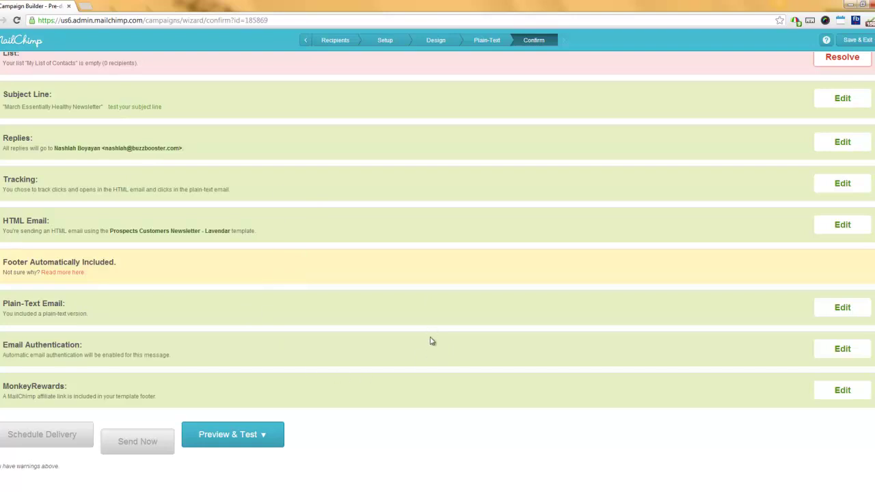
# Open the campaign's popup preview, maximize it, read through the whole newsletter and close the preview
pyautogui.click(254, 443)
pyautogui.click(250, 435)
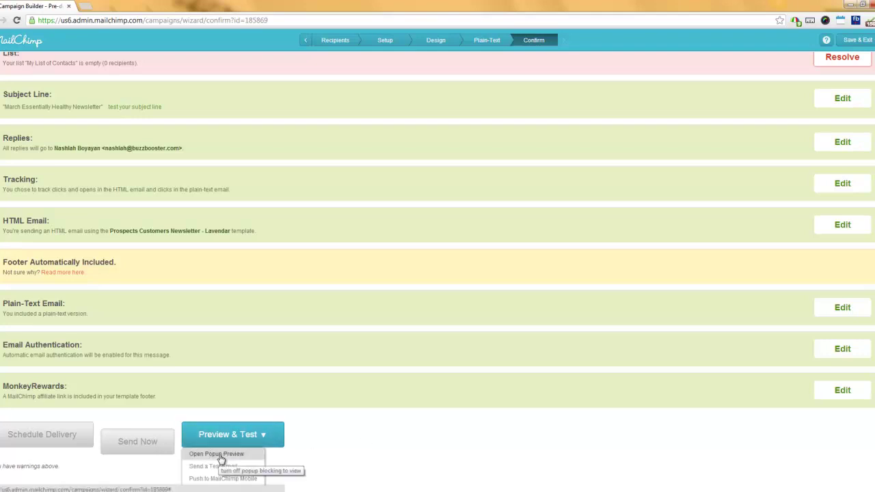
pyautogui.click(220, 454)
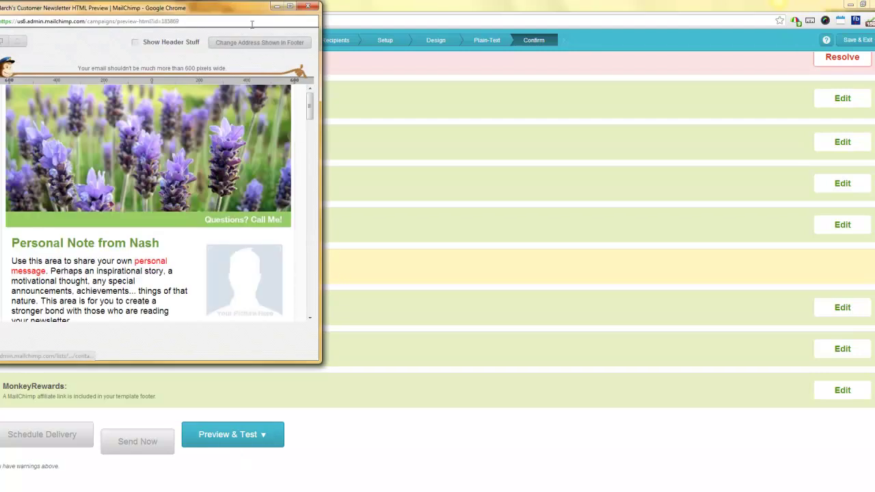
pyautogui.click(290, 6)
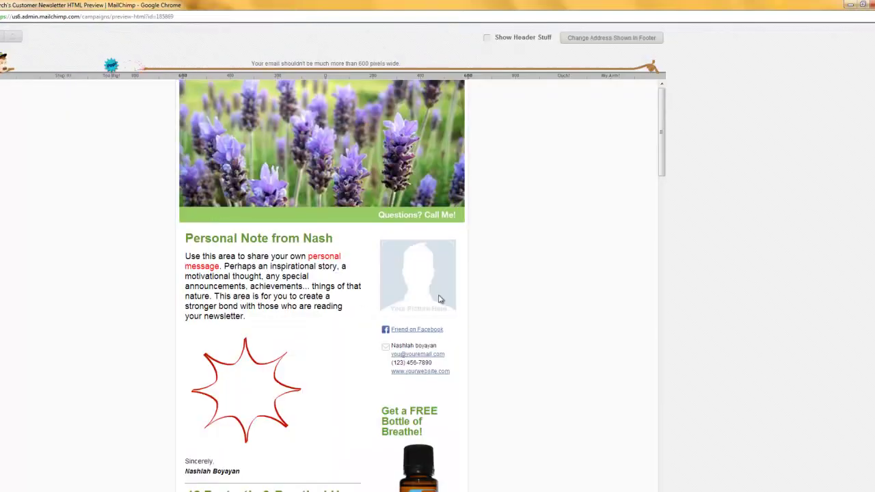
pyautogui.scroll(-10, 620, 241)
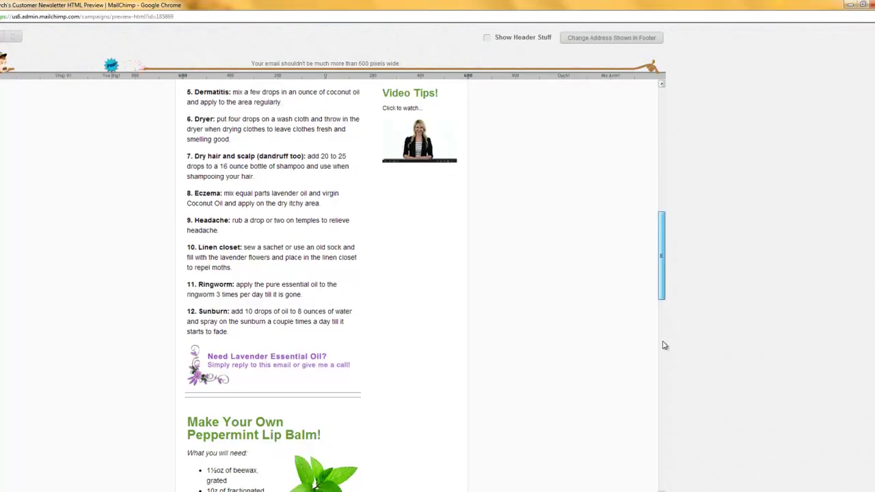
pyautogui.scroll(-15, 663, 345)
pyautogui.scroll(14, 649, 362)
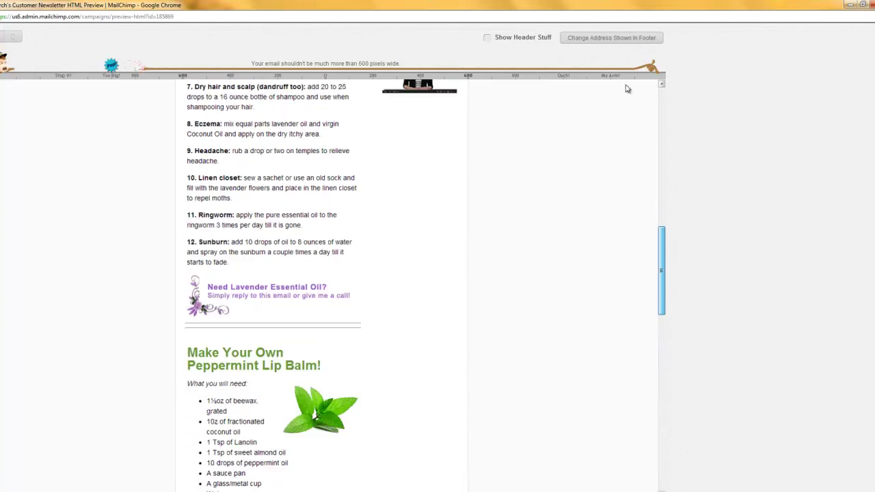
pyautogui.scroll(1, 627, 89)
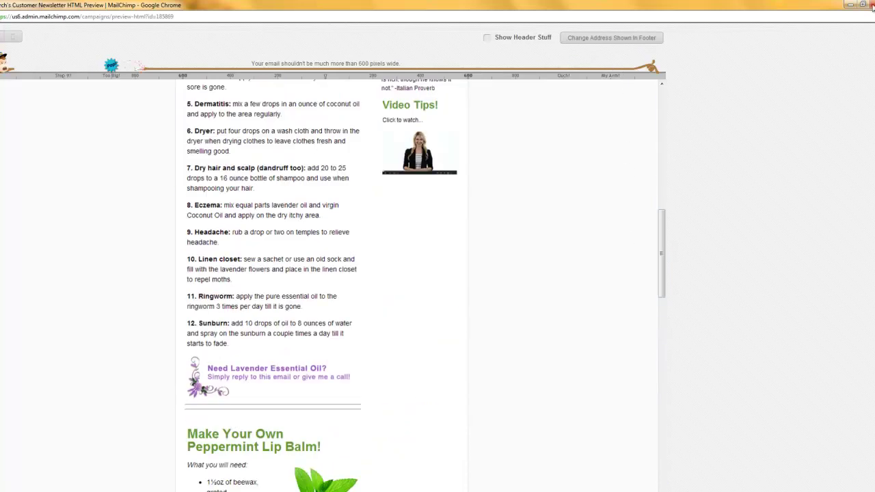
pyautogui.click(870, 5)
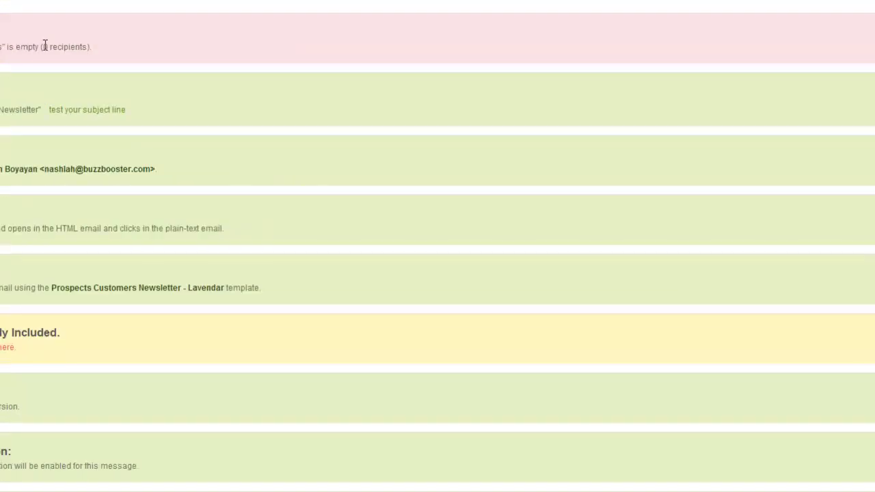
# Check the recipient count in the list error, open its resolution page, then return and leave for the account's home page
pyautogui.moveTo(45, 45); pyautogui.dragTo(89, 45)
pyautogui.scroll(-2, 84, 314)
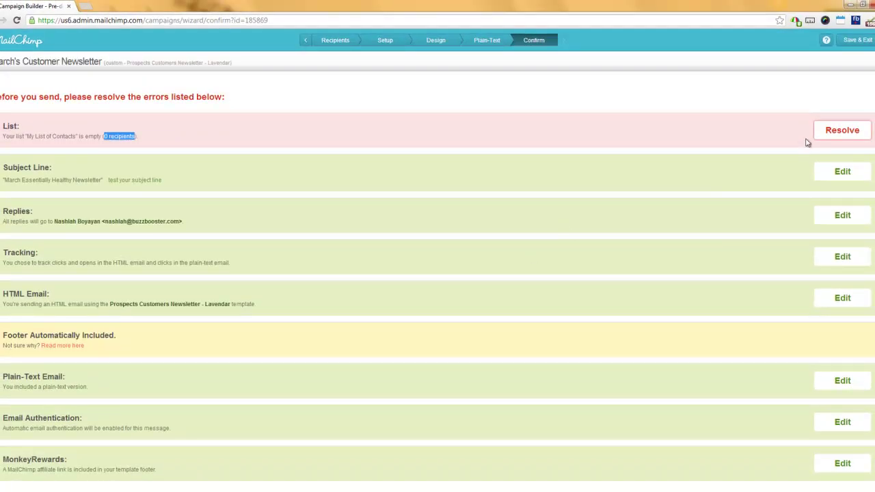
pyautogui.click(829, 129)
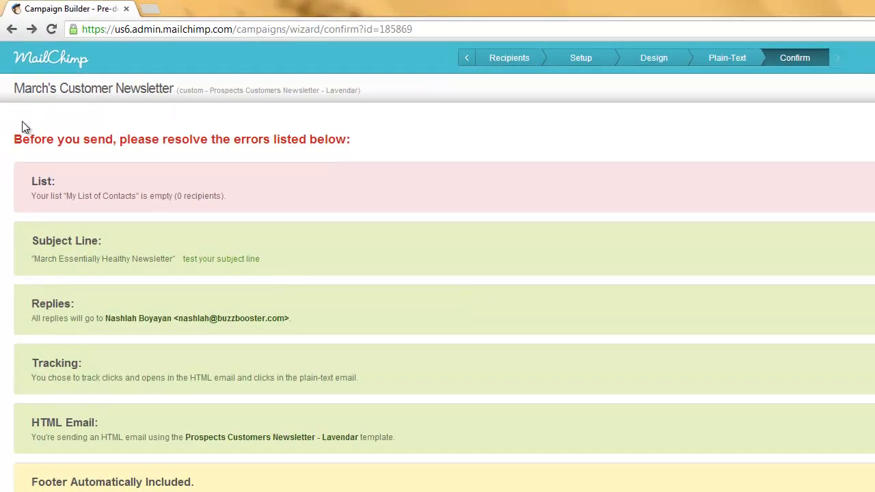
pyautogui.click(19, 41)
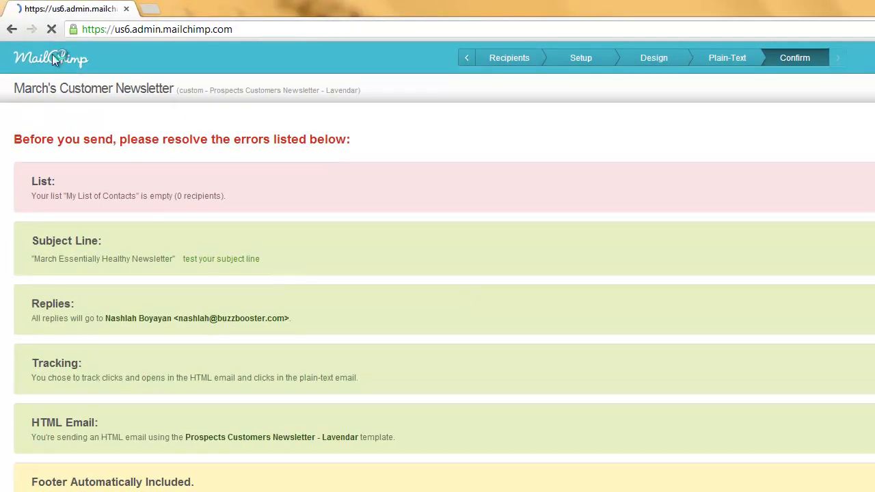